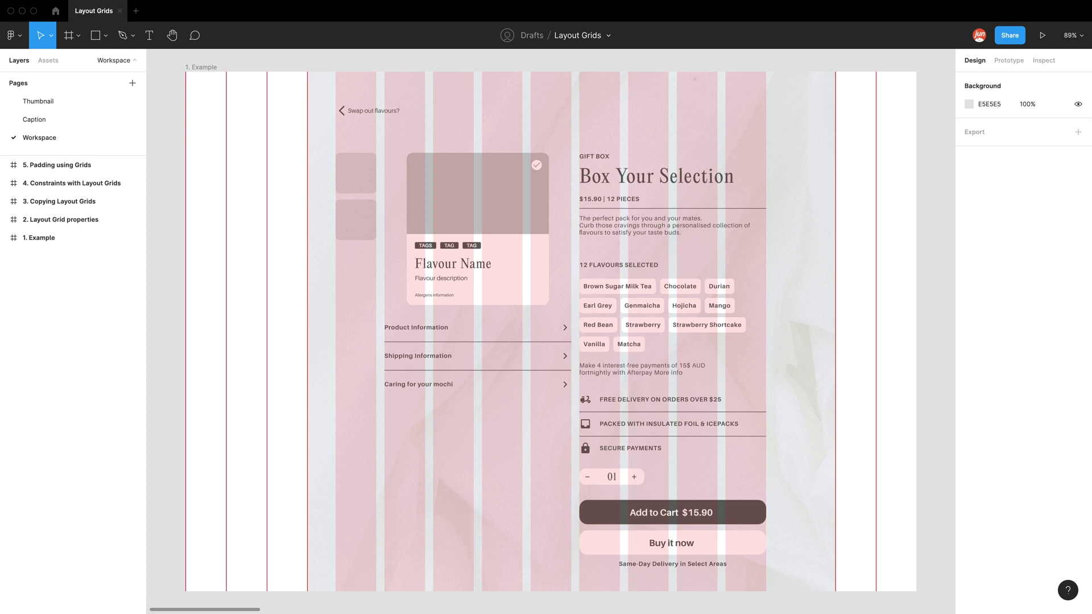
Step: Select the '1. Example' frame in the Layers panel
{"action": "left_click", "coordinate": [39, 238]}
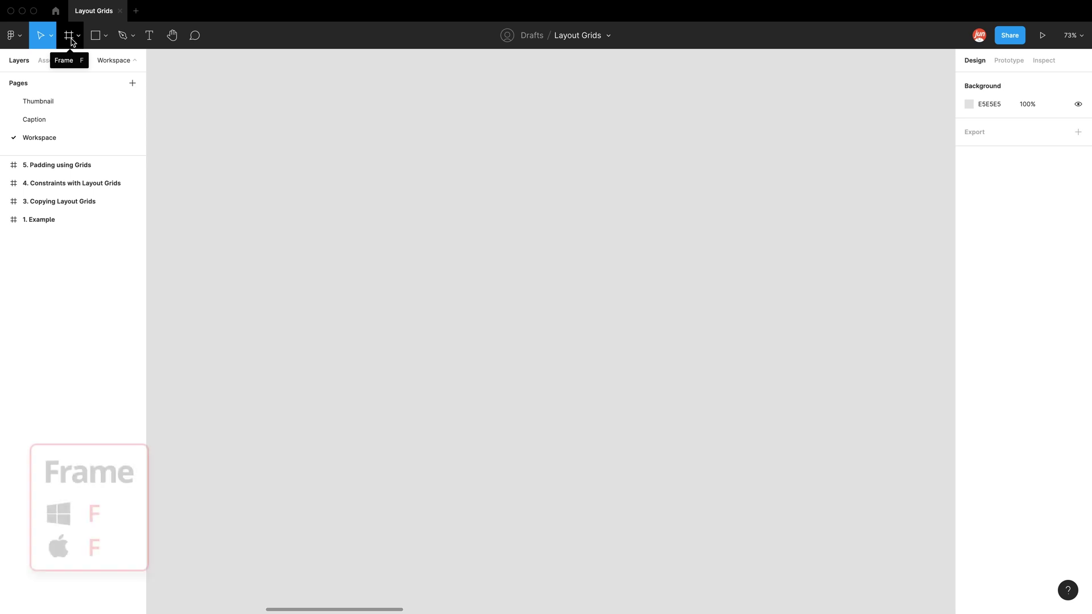
Step: Draw a new frame, size it to the Desktop 1440×1024 preset, and move it toward the top
{"action": "left_click", "coordinate": [70, 35]}
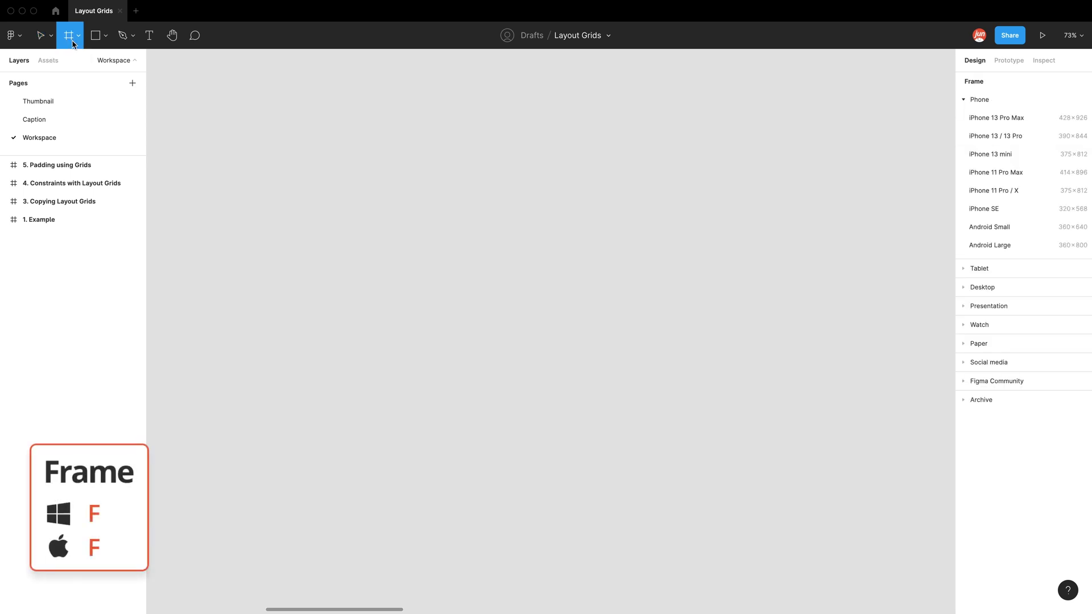
{"action": "left_click", "coordinate": [272, 184]}
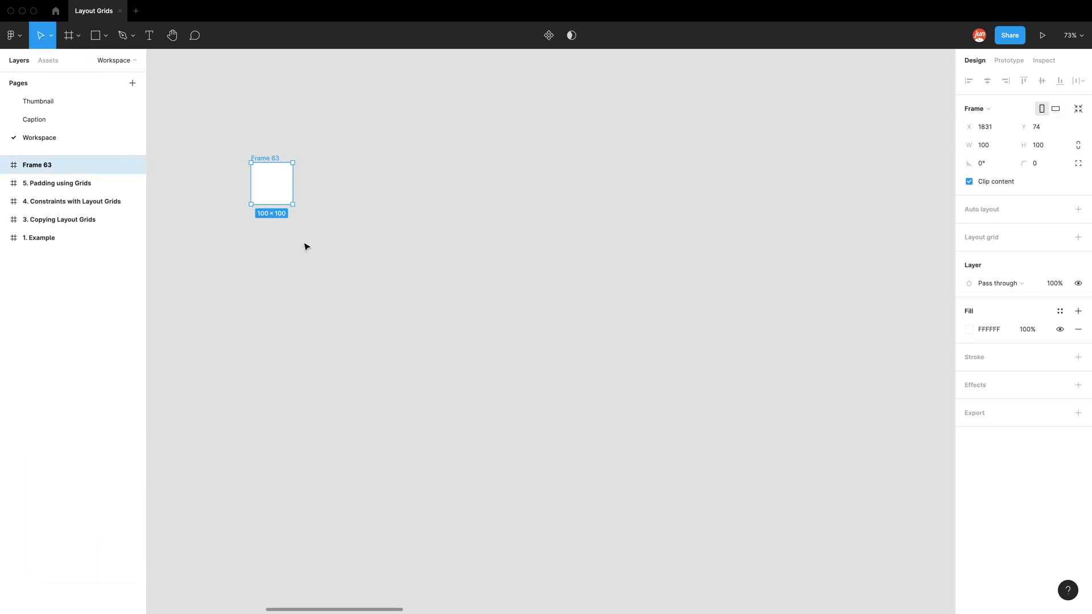
{"action": "left_click", "coordinate": [975, 110]}
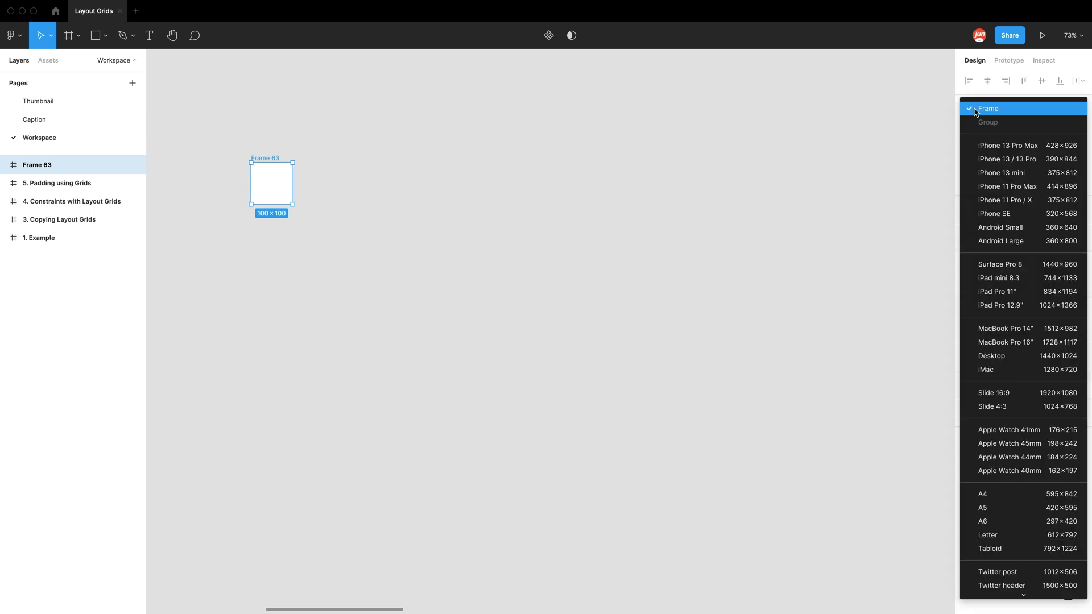
{"action": "left_click", "coordinate": [946, 118]}
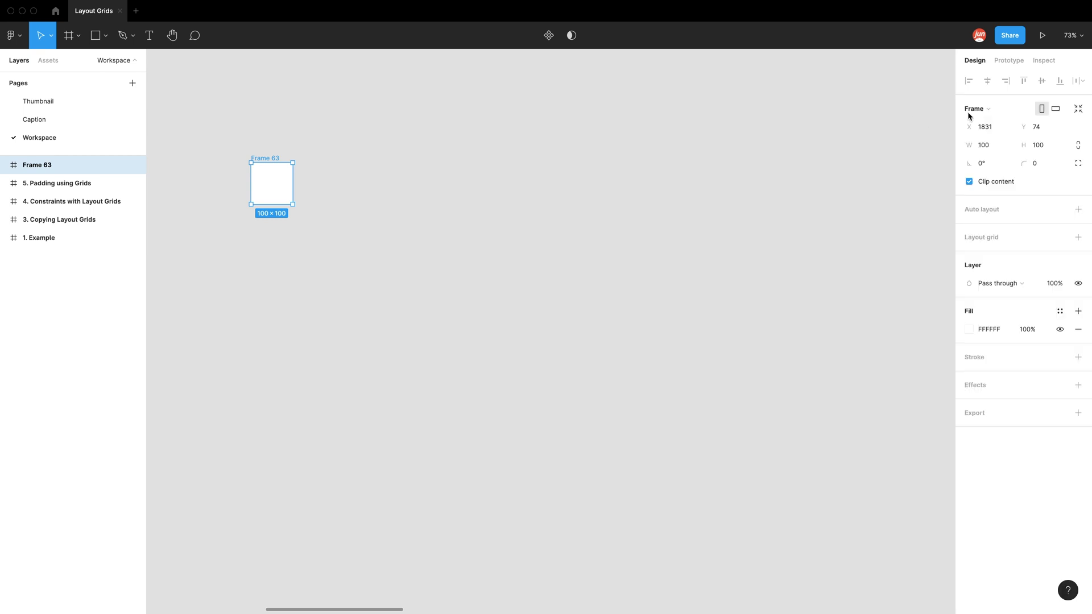
{"action": "left_click", "coordinate": [1004, 111]}
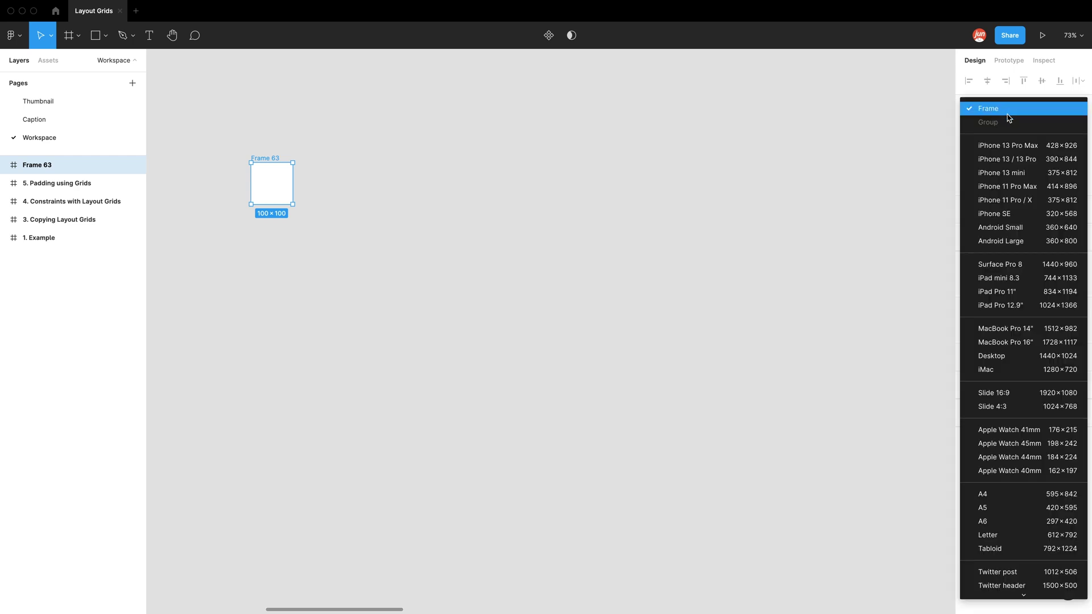
{"action": "left_click", "coordinate": [1018, 359]}
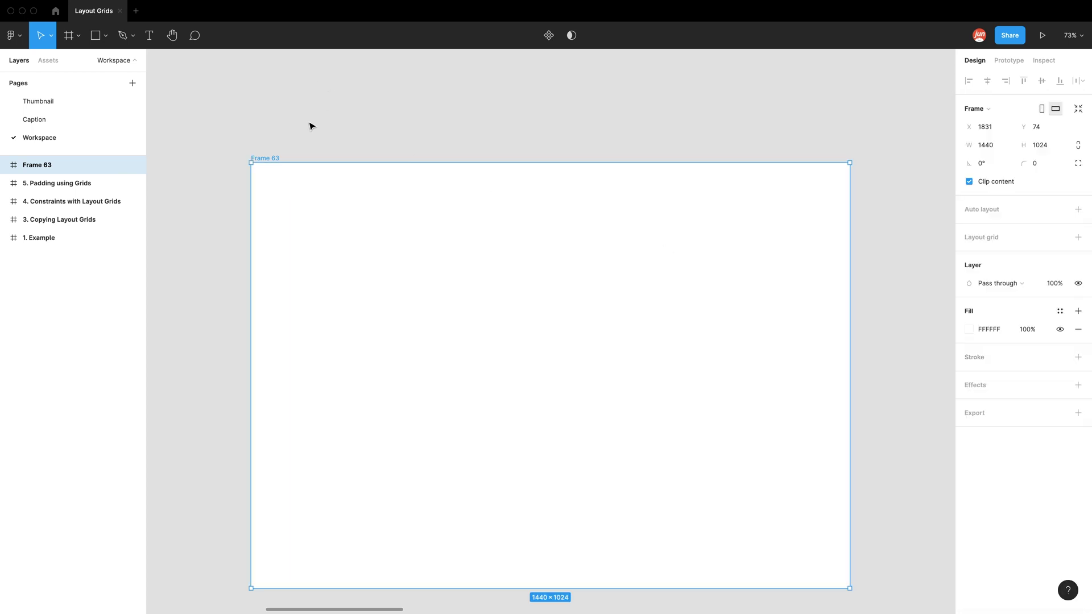
{"action": "left_click_drag", "start_coordinate": [274, 162], "coordinate": [265, 132]}
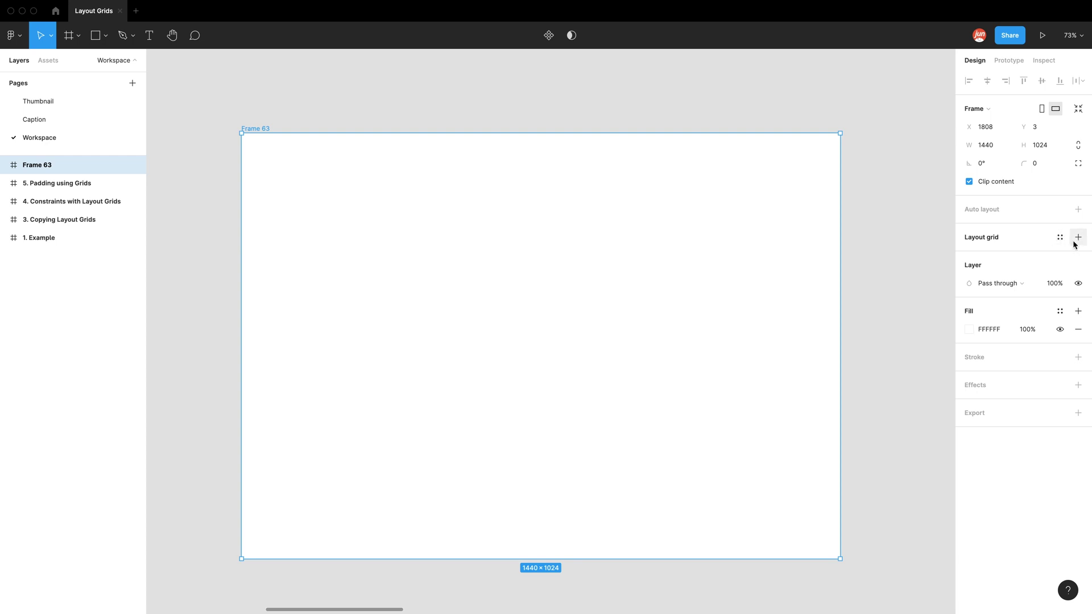
Step: Add a default 10px layout grid to Frame 63 from the Design panel
{"action": "left_click", "coordinate": [1075, 240]}
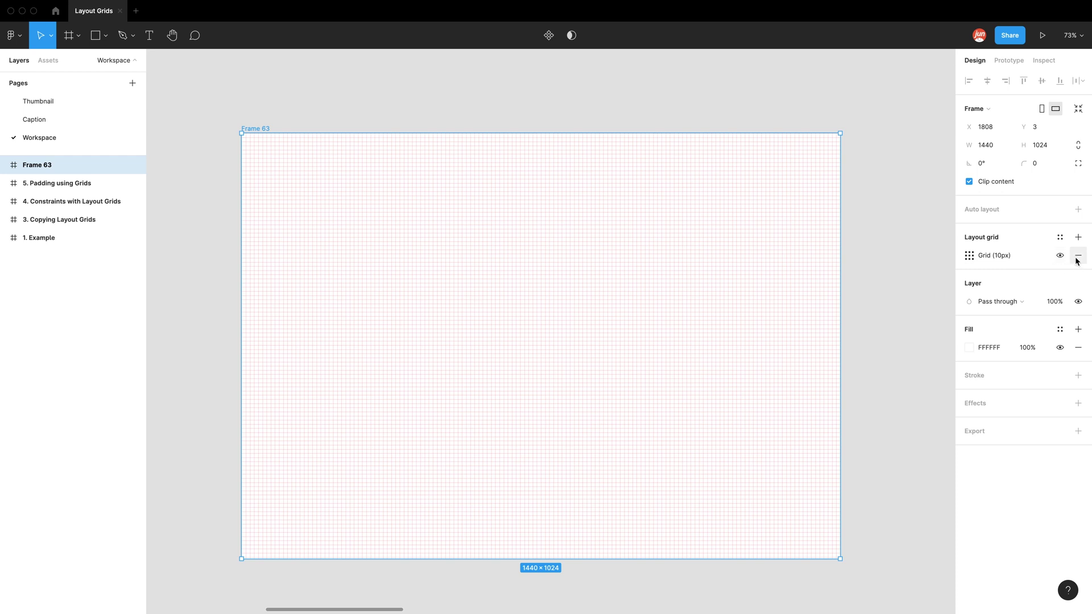
Step: Open the 10px grid's settings and expand its Grid type dropdown
{"action": "left_click", "coordinate": [971, 258]}
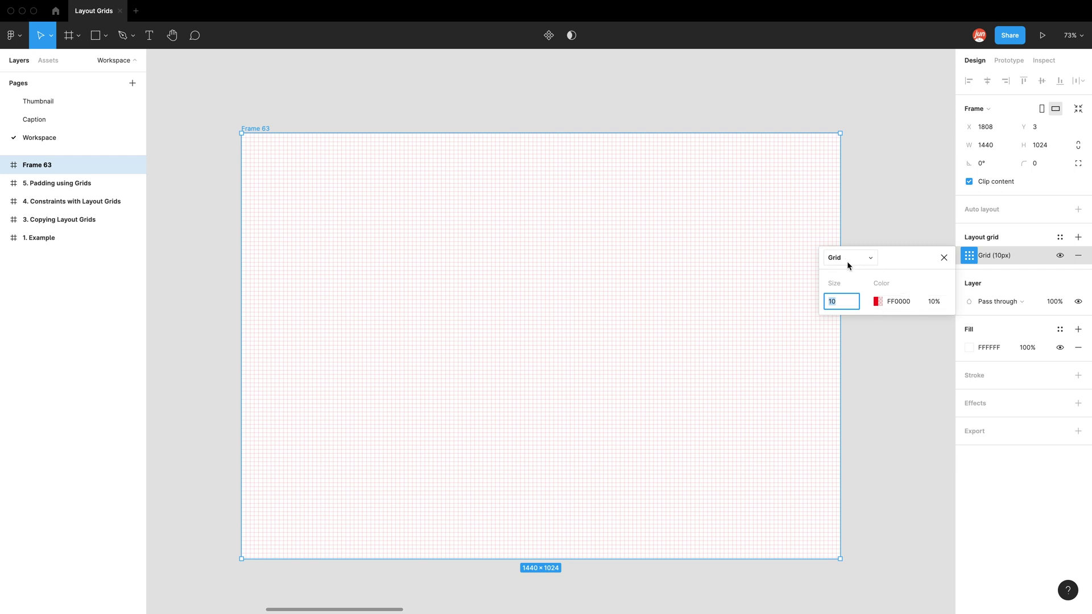
{"action": "left_click", "coordinate": [869, 264]}
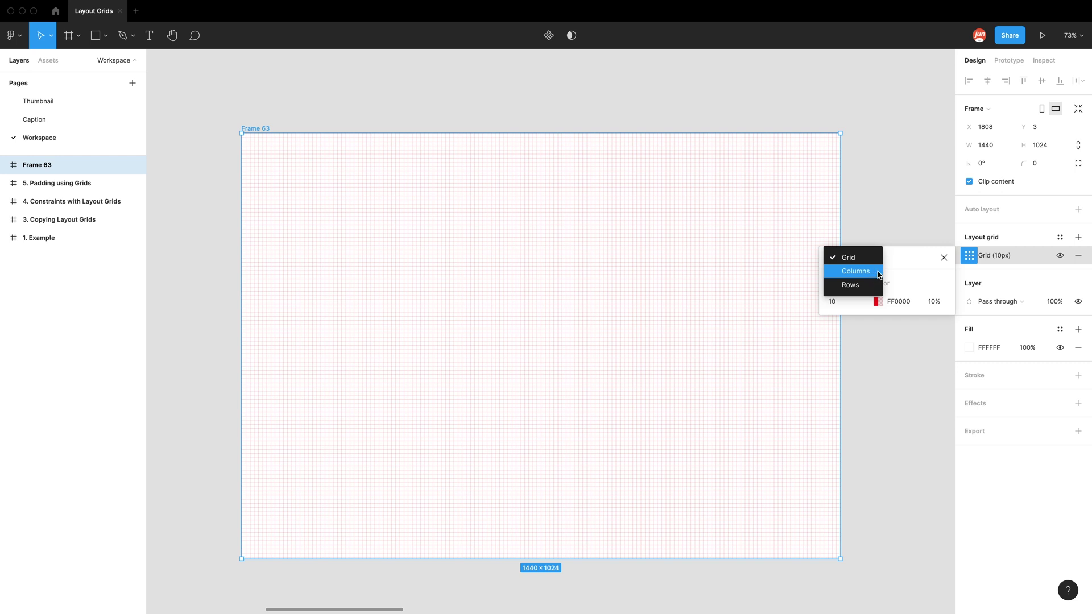
Step: Switch the layout grid type to Columns and set the column count to 12
{"action": "left_click", "coordinate": [879, 272]}
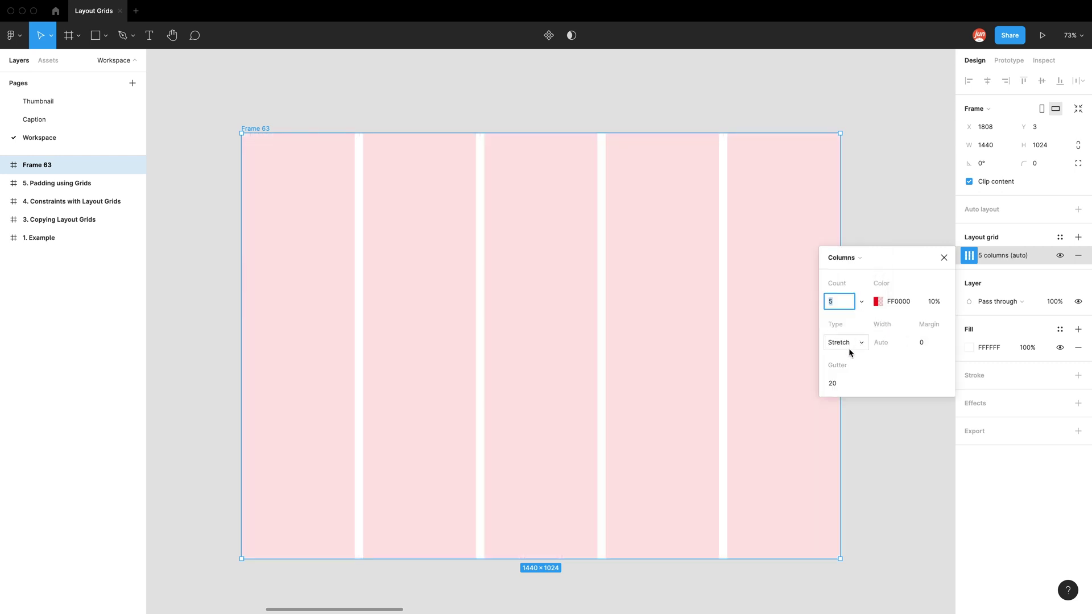
{"action": "left_click", "coordinate": [854, 258]}
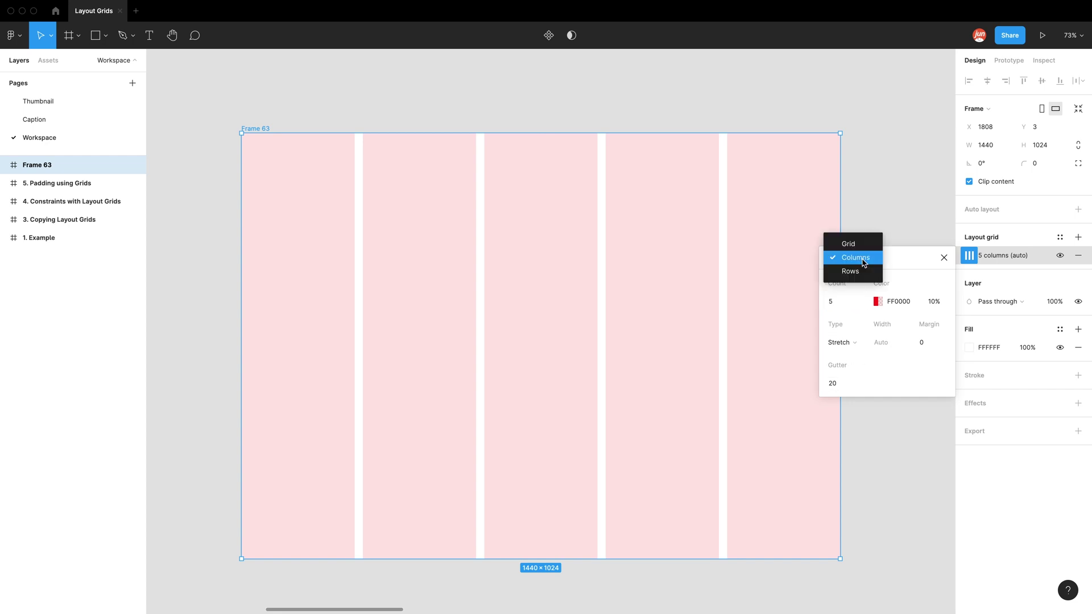
{"action": "left_click", "coordinate": [858, 272]}
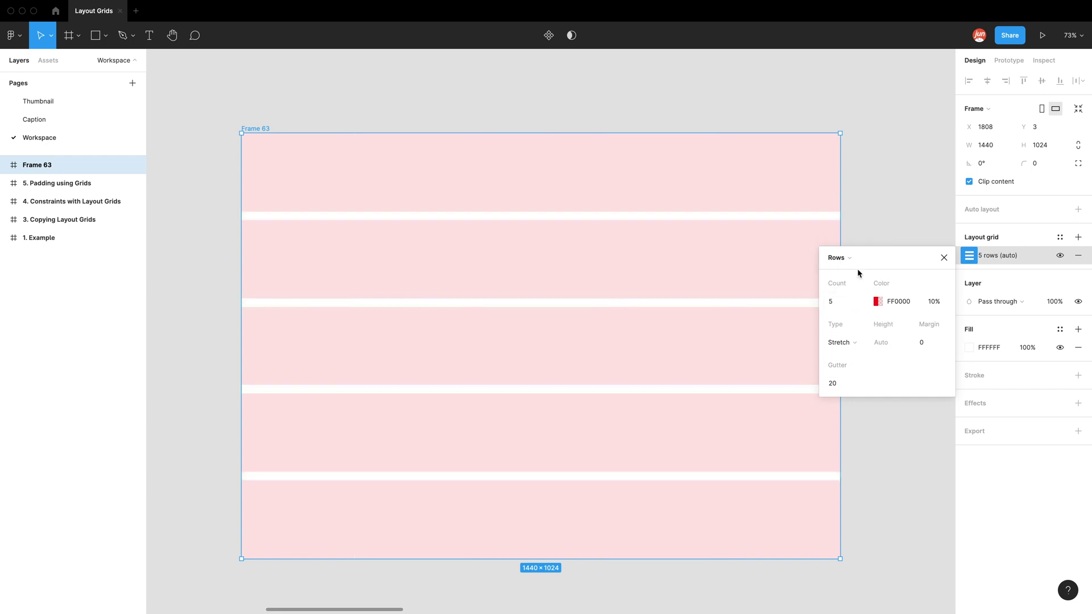
{"action": "left_click", "coordinate": [853, 258]}
{"action": "left_click", "coordinate": [861, 246]}
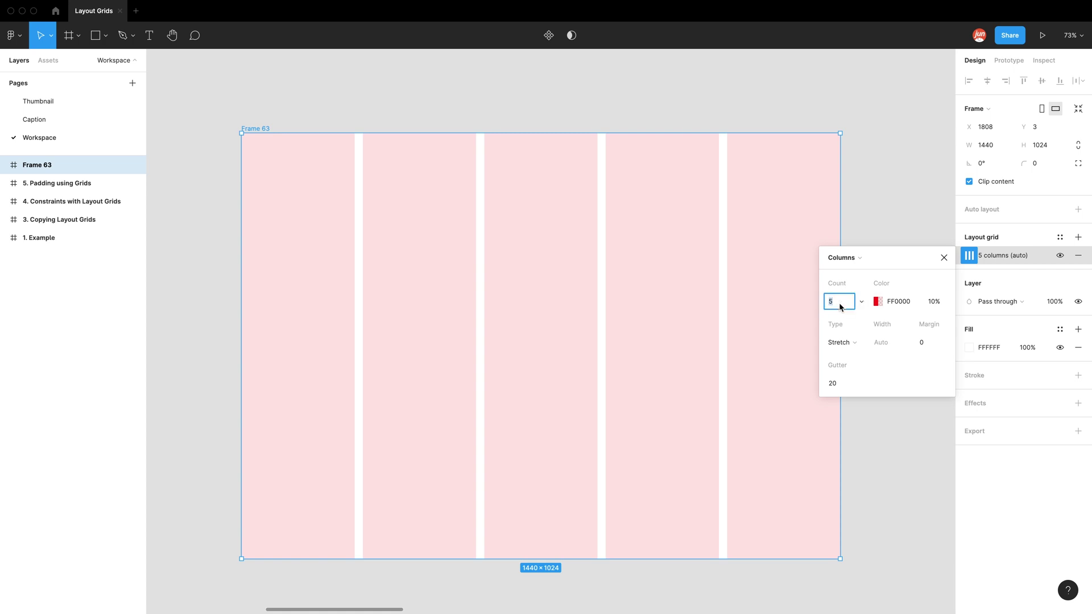
{"action": "type", "text": "12"}
{"action": "key", "text": "Return"}
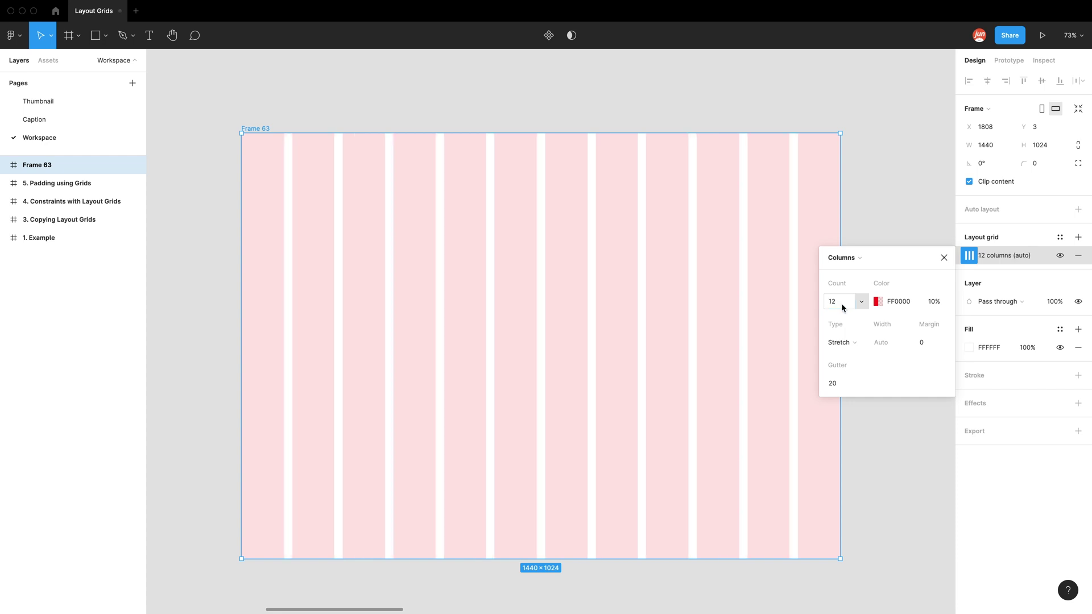
Step: Try Left, then Right column alignment, resizing the frame to compare
{"action": "left_click", "coordinate": [860, 345]}
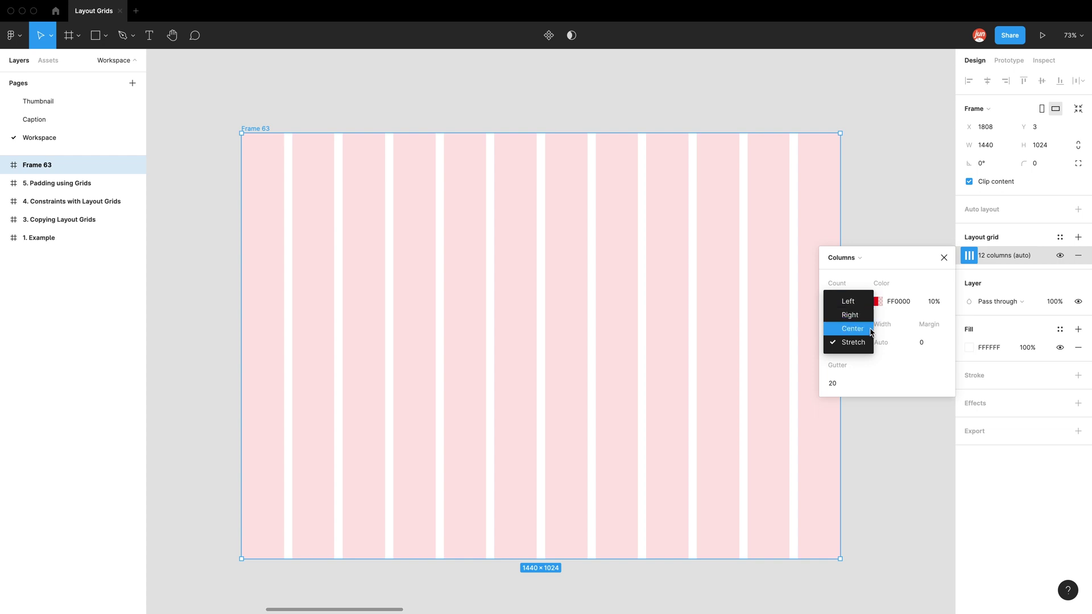
{"action": "left_click", "coordinate": [866, 303]}
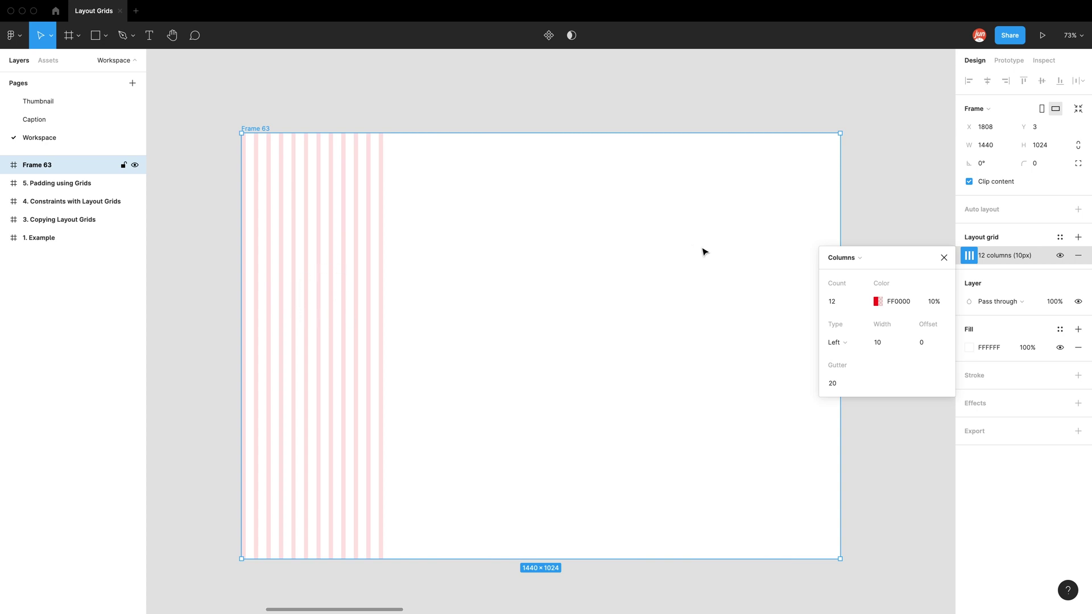
{"action": "mouse_move", "coordinate": [838, 226]}
{"action": "left_mouse_down"}
{"action": "mouse_move", "coordinate": [499, 239]}
{"action": "mouse_move", "coordinate": [851, 231]}
{"action": "mouse_move", "coordinate": [578, 222]}
{"action": "mouse_move", "coordinate": [845, 215]}
{"action": "left_mouse_up"}
{"action": "left_click", "coordinate": [836, 343]}
{"action": "left_click", "coordinate": [838, 353]}
Step: Center the columns and resize the frame back to about 1441 px wide
{"action": "left_click", "coordinate": [848, 342]}
{"action": "left_click", "coordinate": [850, 353]}
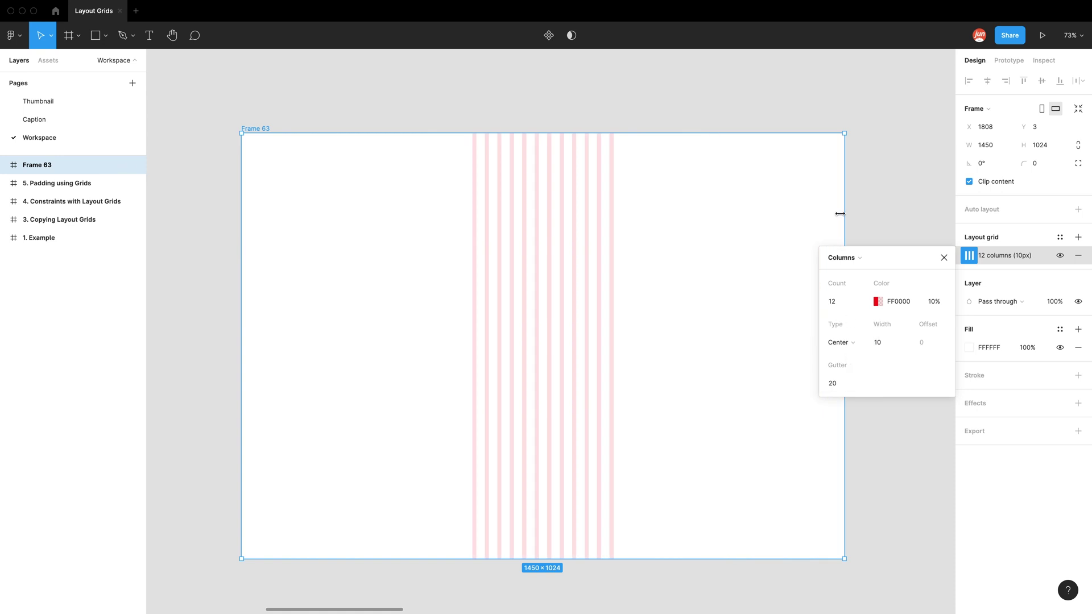
{"action": "mouse_move", "coordinate": [842, 214]}
{"action": "left_mouse_down"}
{"action": "mouse_move", "coordinate": [675, 217]}
{"action": "mouse_move", "coordinate": [886, 209]}
{"action": "mouse_move", "coordinate": [859, 220]}
{"action": "left_mouse_up"}
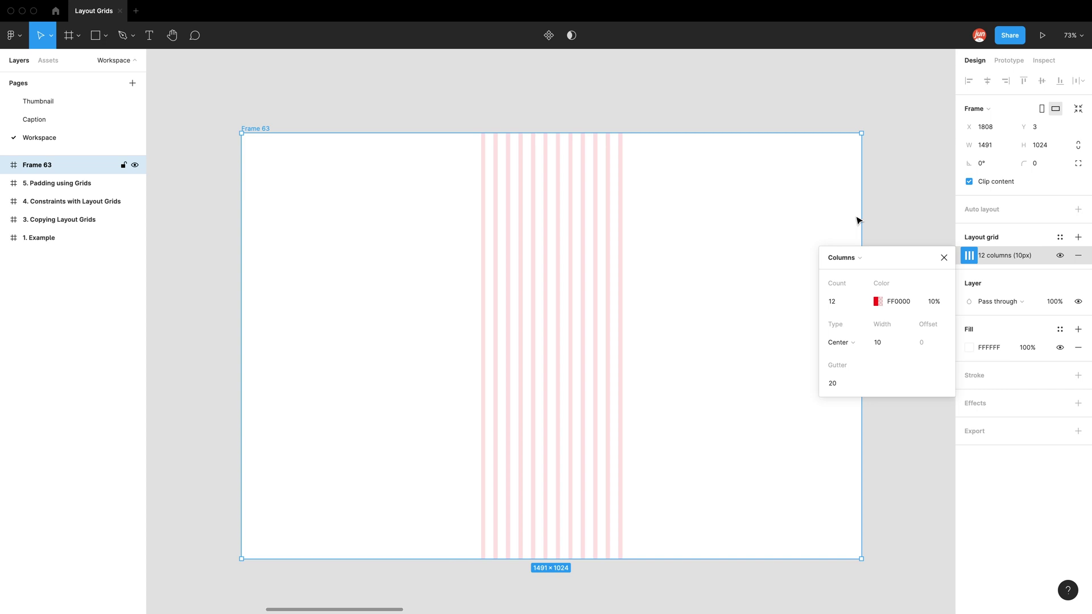
{"action": "left_click_drag", "start_coordinate": [861, 217], "coordinate": [607, 239]}
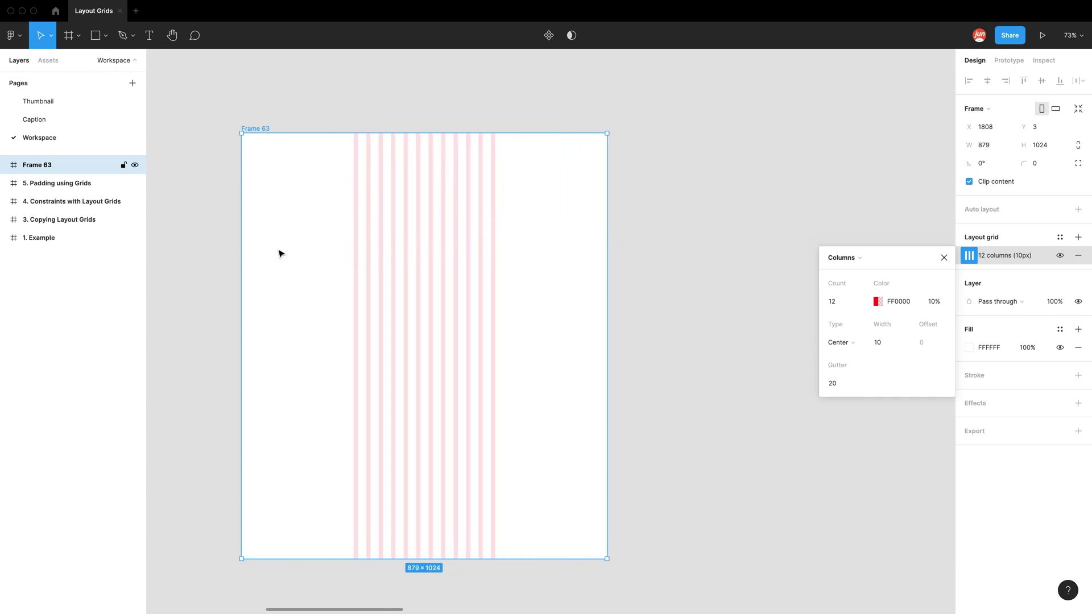
{"action": "left_click_drag", "start_coordinate": [607, 234], "coordinate": [841, 226]}
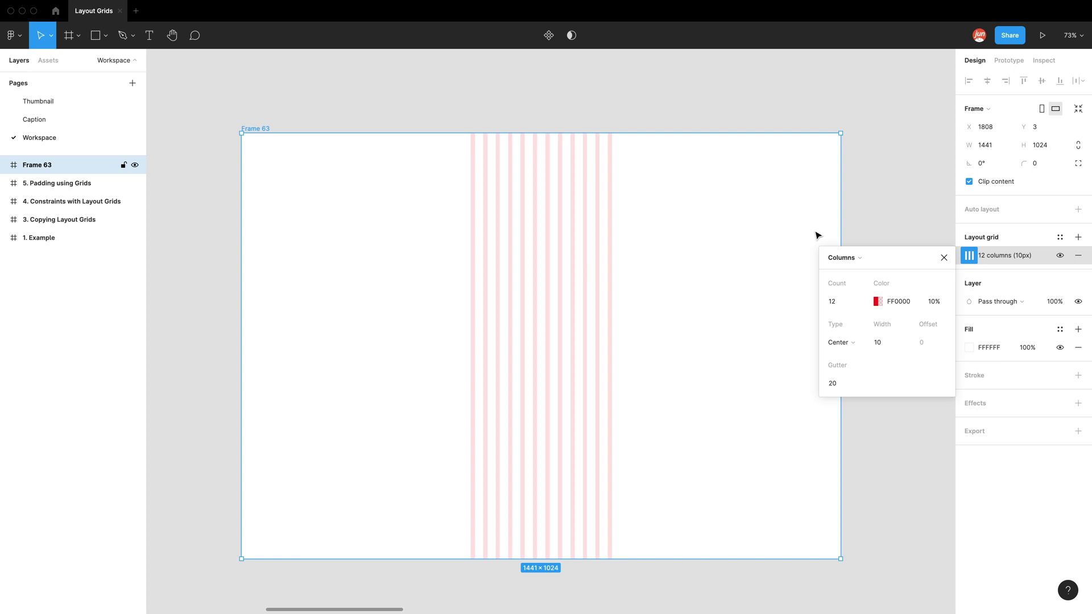
Step: Keep the columns centred, set their width to 80, and stretch the frame to 1490 px
{"action": "left_click", "coordinate": [848, 344]}
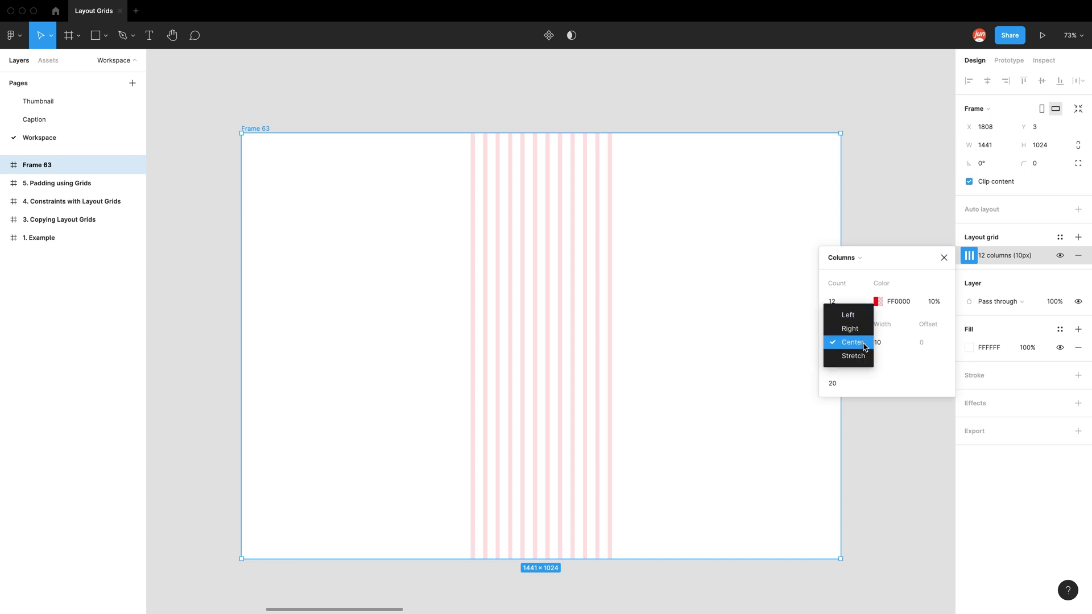
{"action": "left_click", "coordinate": [868, 345]}
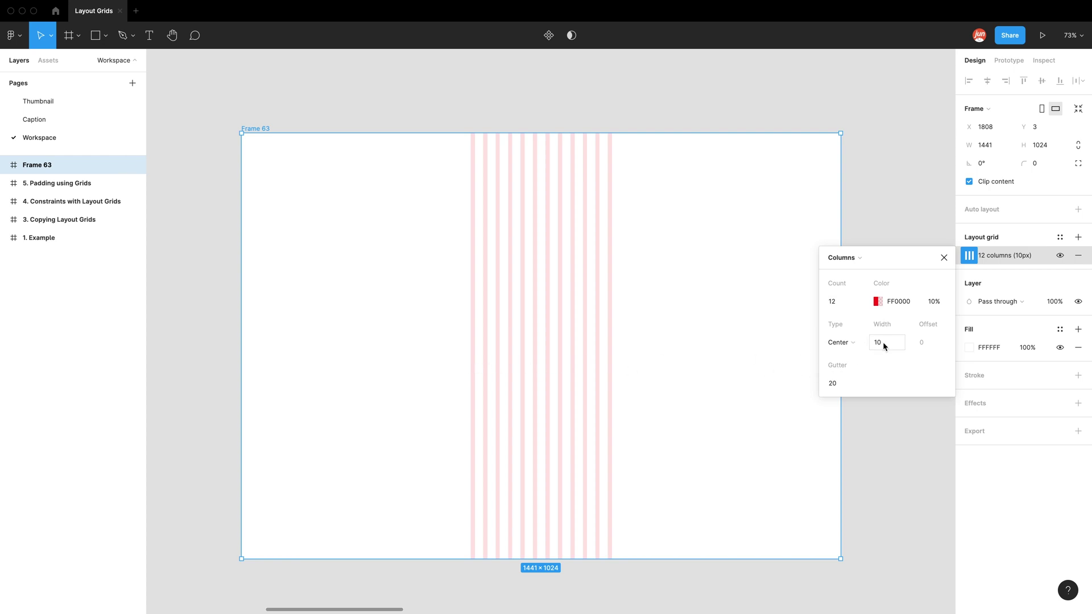
{"action": "type", "text": "80"}
{"action": "key", "text": "Return"}
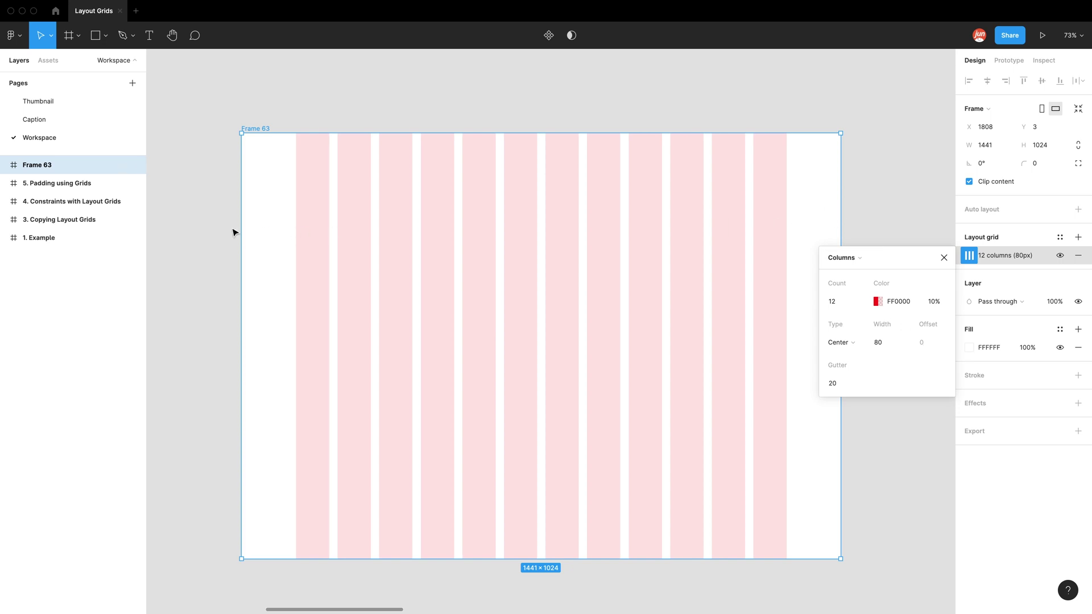
{"action": "mouse_move", "coordinate": [842, 226]}
{"action": "left_mouse_down"}
{"action": "mouse_move", "coordinate": [757, 226]}
{"action": "mouse_move", "coordinate": [886, 224]}
{"action": "mouse_move", "coordinate": [862, 225]}
{"action": "left_mouse_up"}
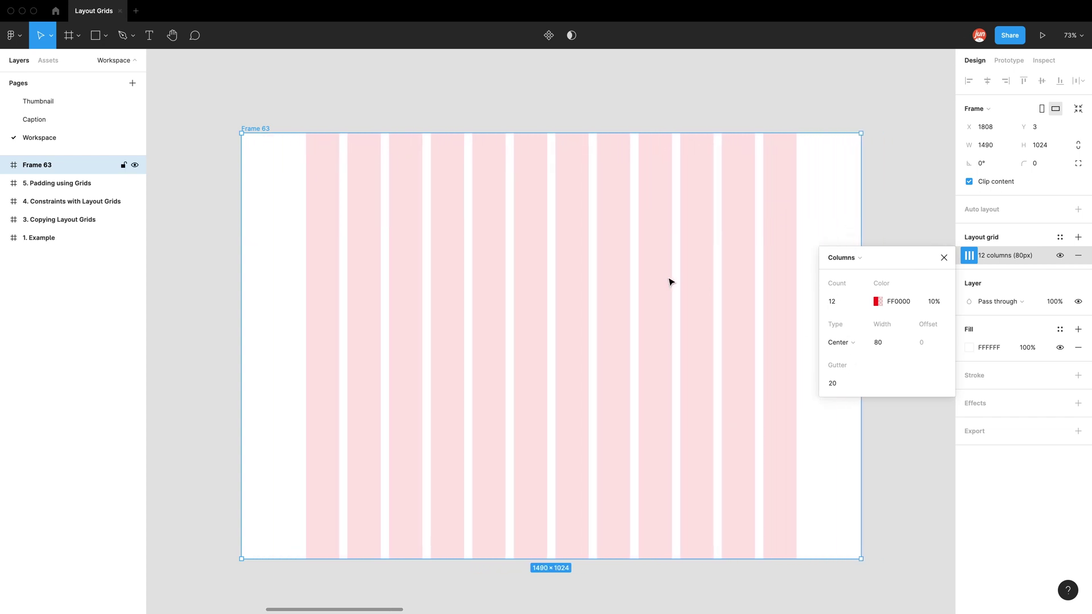
Step: Try right-aligned columns with a 50 offset while resizing the frame
{"action": "left_click", "coordinate": [840, 342]}
{"action": "left_click", "coordinate": [848, 329]}
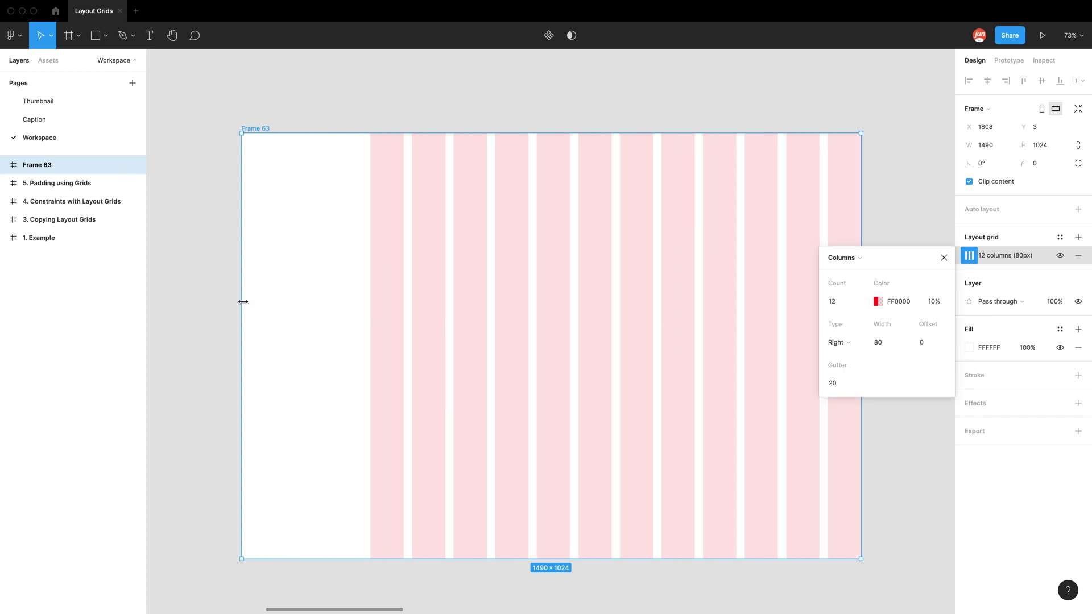
{"action": "mouse_move", "coordinate": [242, 300]}
{"action": "left_mouse_down"}
{"action": "mouse_move", "coordinate": [337, 298]}
{"action": "mouse_move", "coordinate": [229, 297]}
{"action": "mouse_move", "coordinate": [346, 295]}
{"action": "mouse_move", "coordinate": [229, 296]}
{"action": "mouse_move", "coordinate": [324, 296]}
{"action": "mouse_move", "coordinate": [239, 296]}
{"action": "mouse_move", "coordinate": [259, 296]}
{"action": "left_mouse_up"}
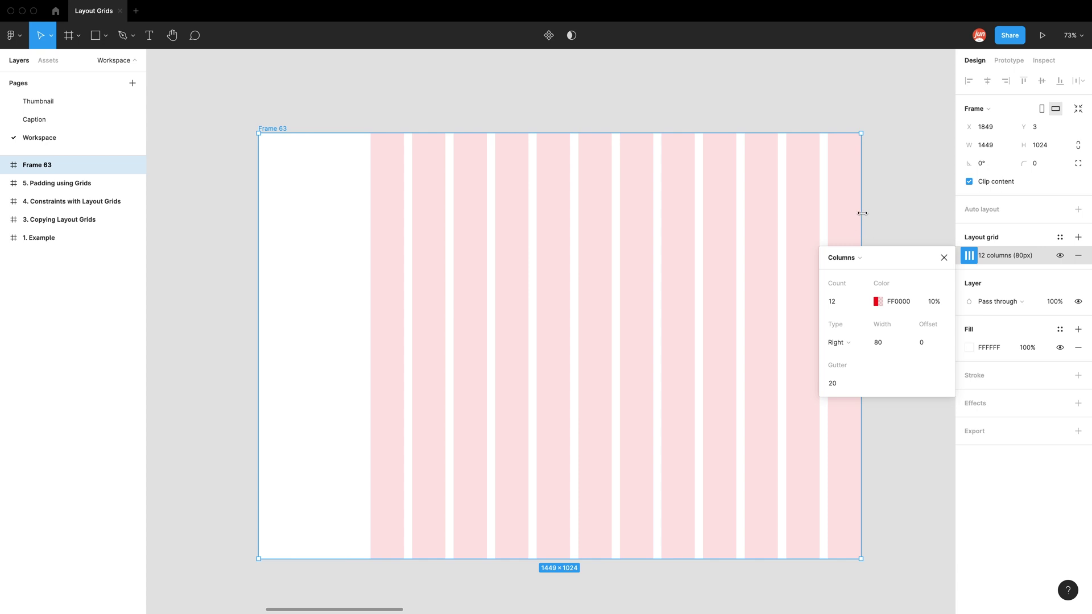
{"action": "left_click", "coordinate": [929, 342]}
{"action": "type", "text": "50"}
{"action": "key", "text": "Return"}
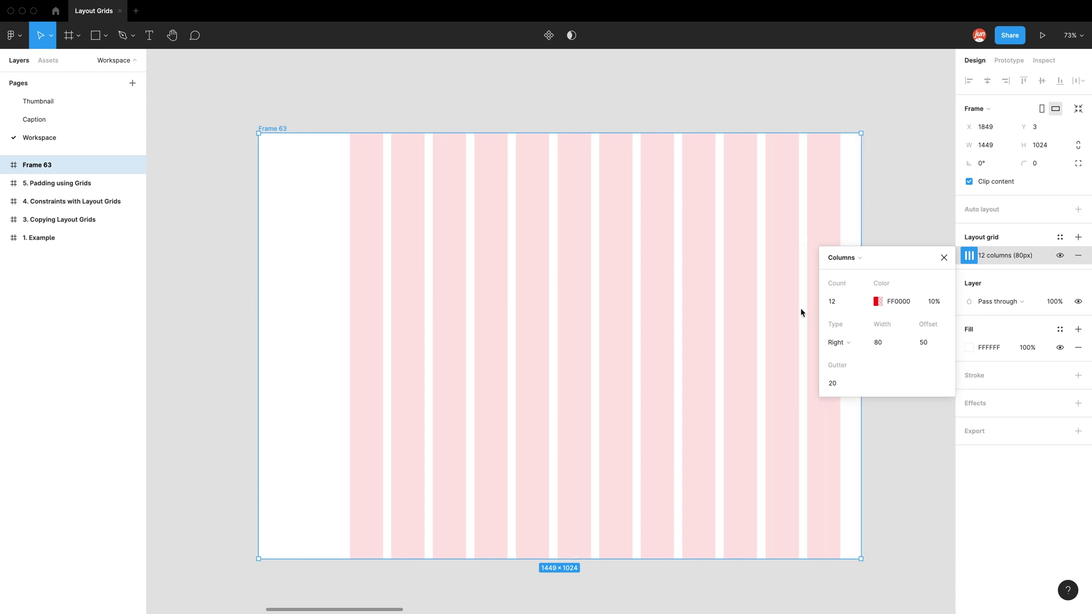
{"action": "mouse_move", "coordinate": [864, 221]}
{"action": "left_mouse_down"}
{"action": "mouse_move", "coordinate": [814, 222]}
{"action": "mouse_move", "coordinate": [844, 222]}
{"action": "left_mouse_up"}
Step: Recentre the columns and set the gutter to 16
{"action": "left_click", "coordinate": [845, 344]}
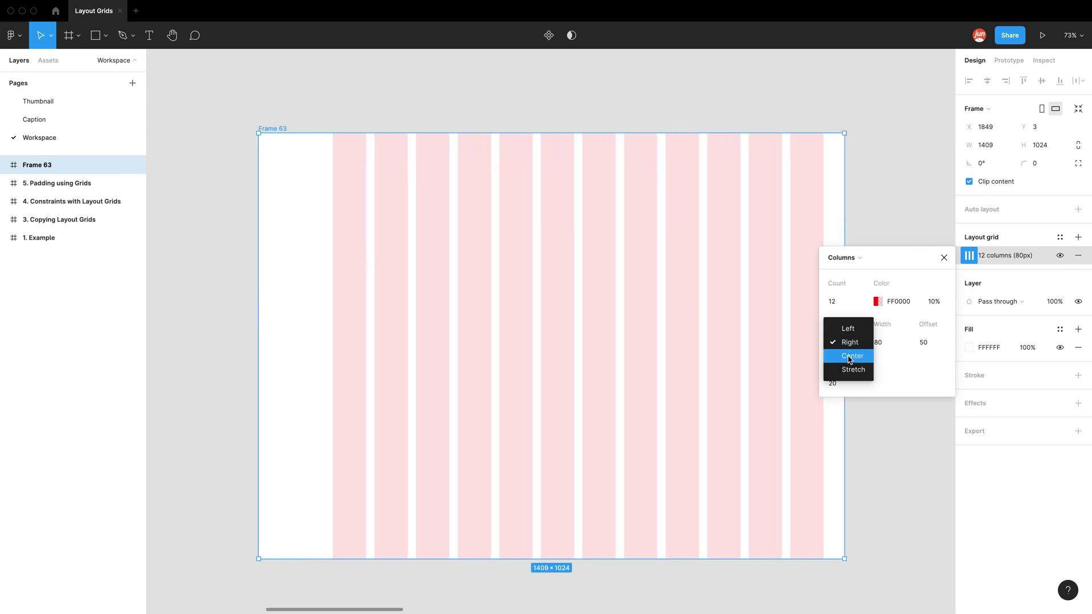
{"action": "left_click", "coordinate": [852, 356]}
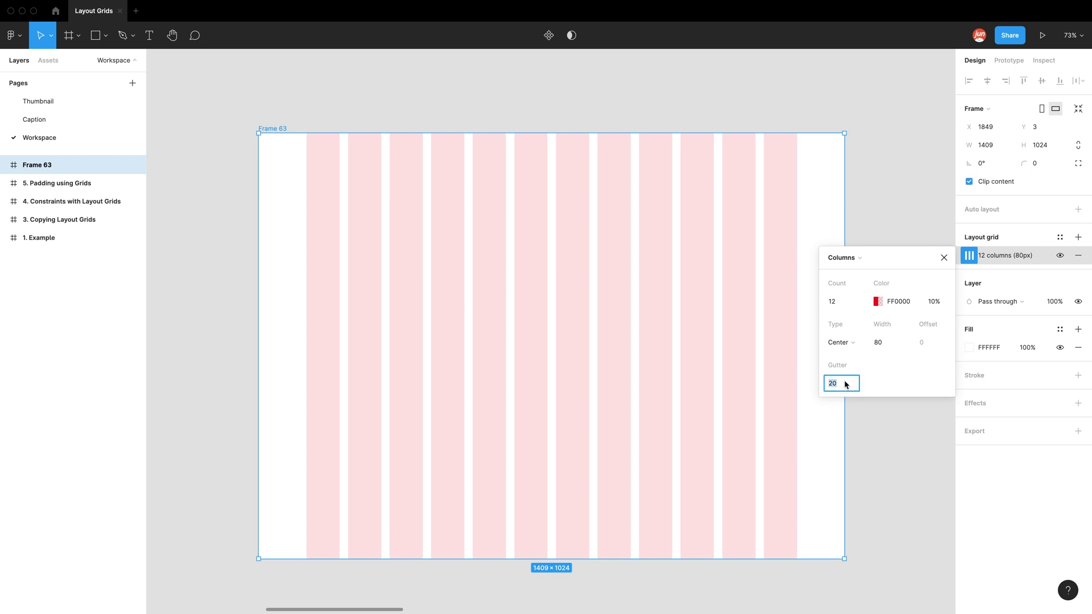
{"action": "type", "text": "16"}
{"action": "key", "text": "Return"}
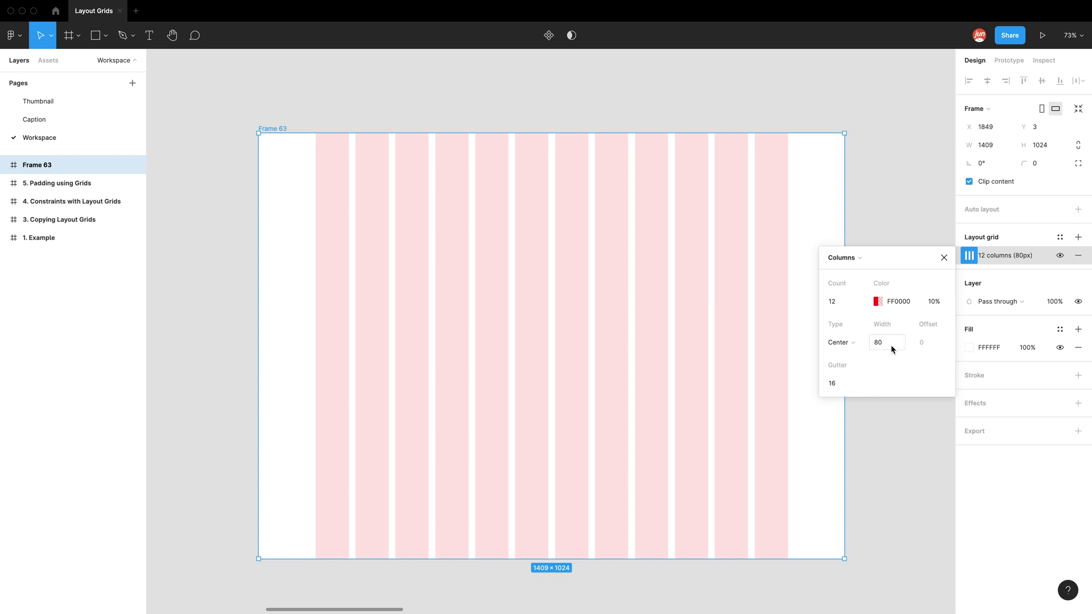
Step: Switch the columns to Stretch and narrow Frame 63 to watch them rescale
{"action": "left_click", "coordinate": [847, 343]}
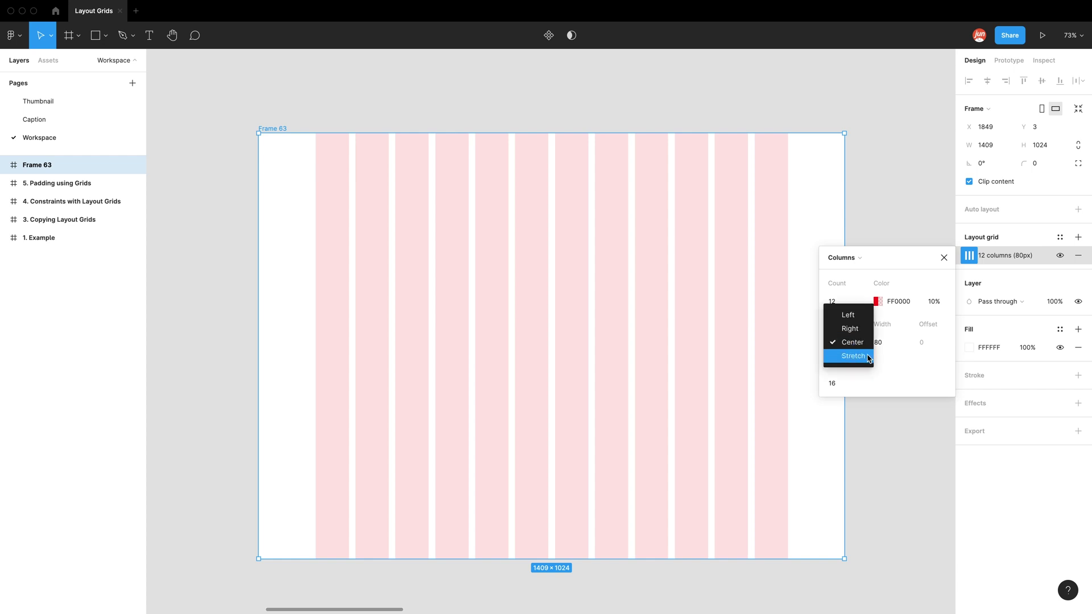
{"action": "left_click", "coordinate": [868, 357]}
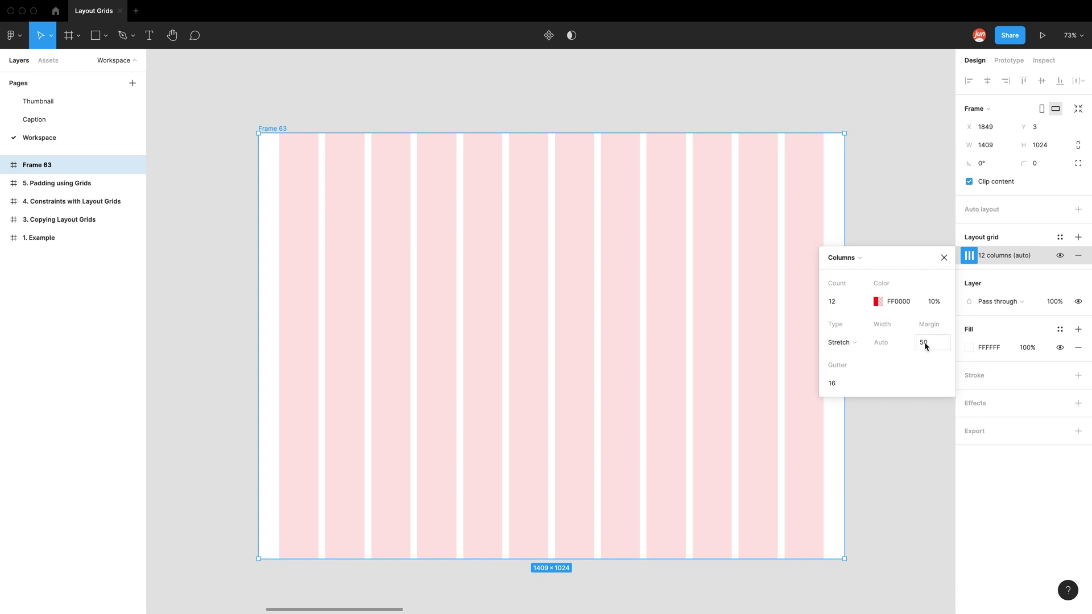
{"action": "left_click", "coordinate": [853, 343]}
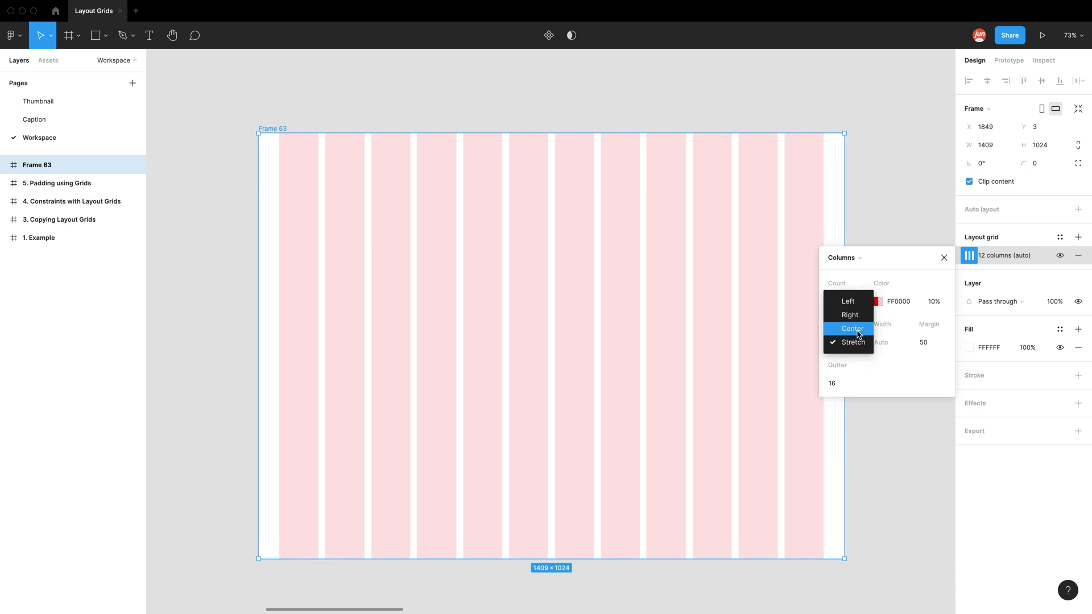
{"action": "left_click", "coordinate": [847, 328]}
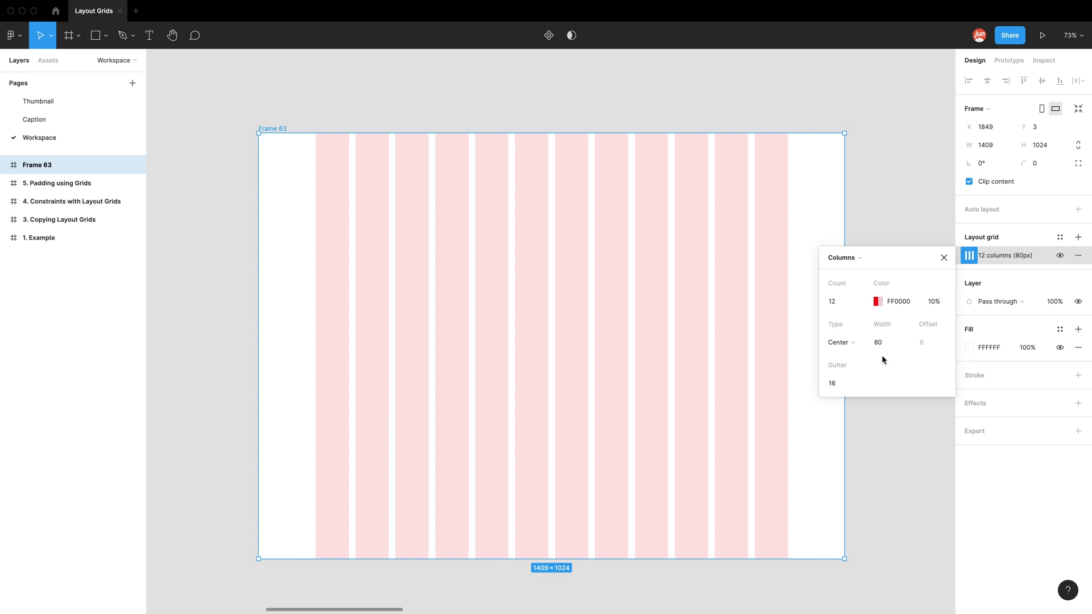
{"action": "left_click", "coordinate": [854, 343]}
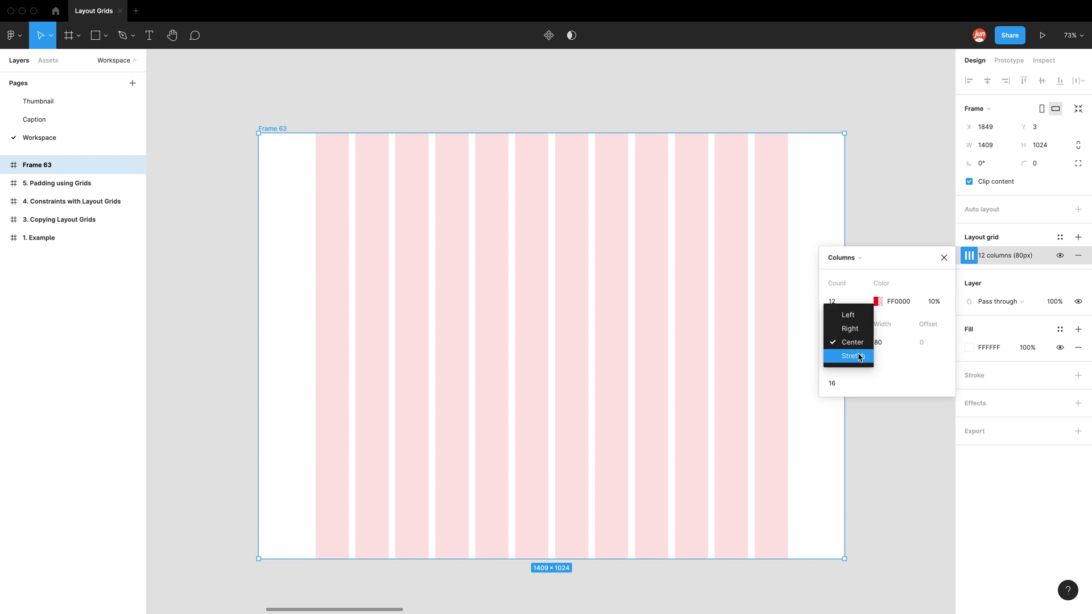
{"action": "left_click", "coordinate": [859, 357]}
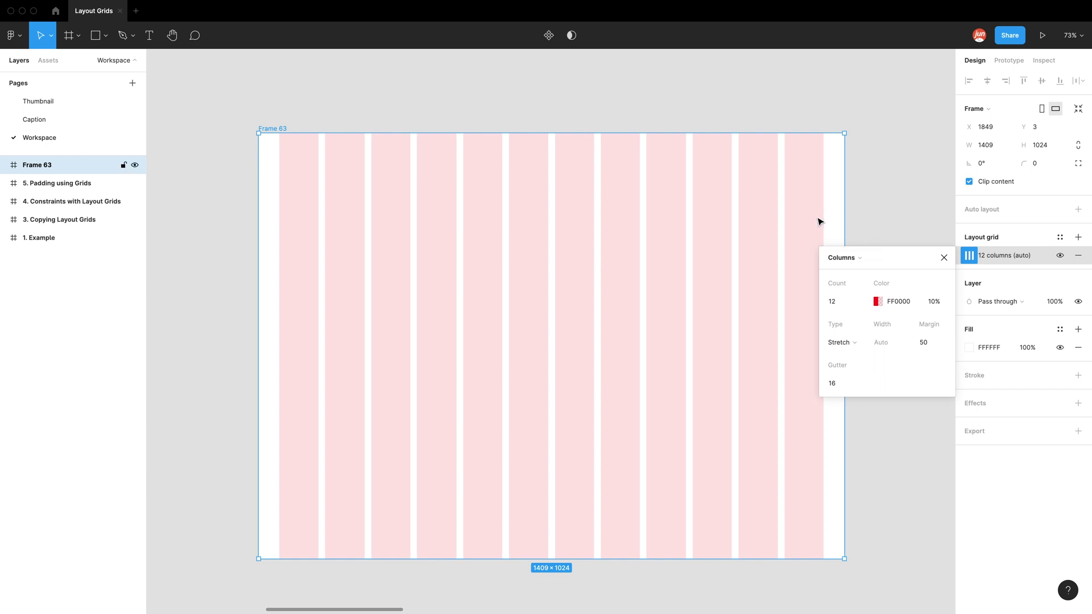
{"action": "left_click_drag", "start_coordinate": [844, 213], "coordinate": [794, 224]}
Step: Set the column margin to 200 and narrow the frame to 1263 px wide
{"action": "left_click", "coordinate": [923, 344]}
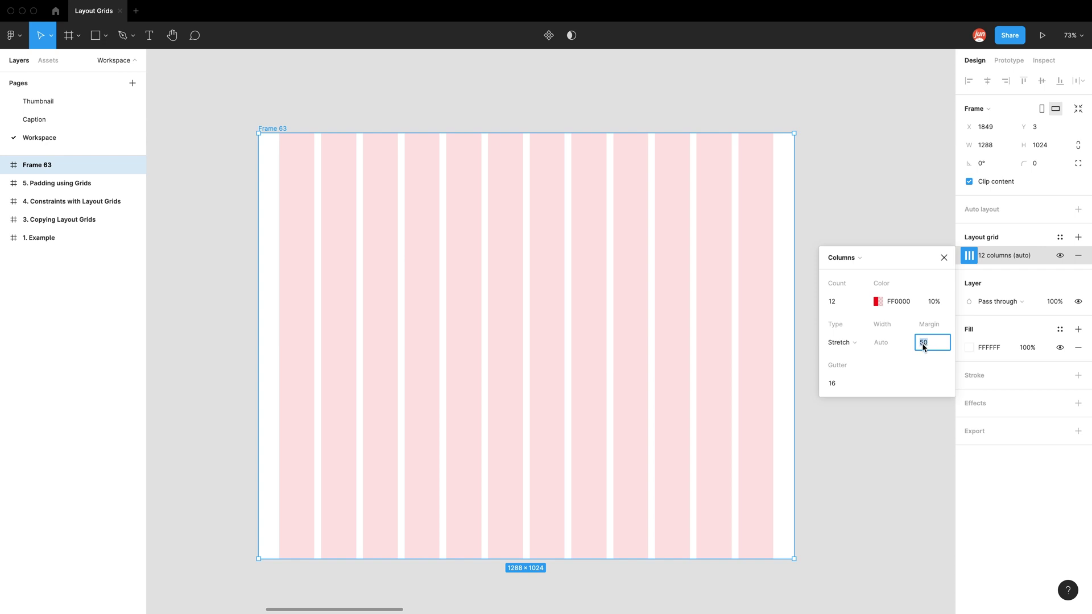
{"action": "type", "text": "200"}
{"action": "key", "text": "Return"}
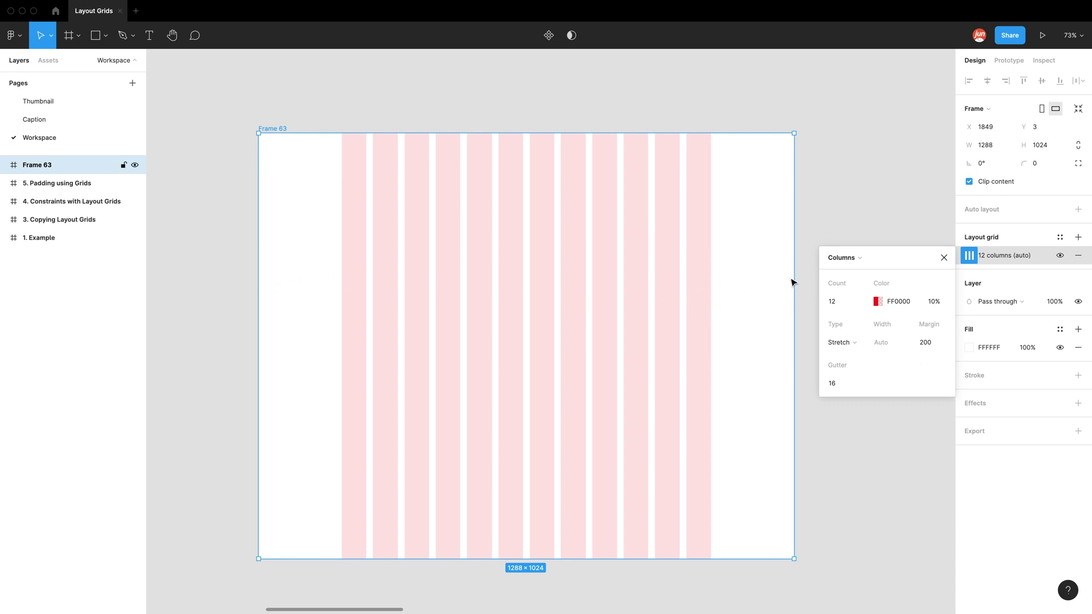
{"action": "mouse_move", "coordinate": [794, 278]}
{"action": "left_mouse_down"}
{"action": "mouse_move", "coordinate": [630, 278]}
{"action": "mouse_move", "coordinate": [784, 278]}
{"action": "left_mouse_up"}
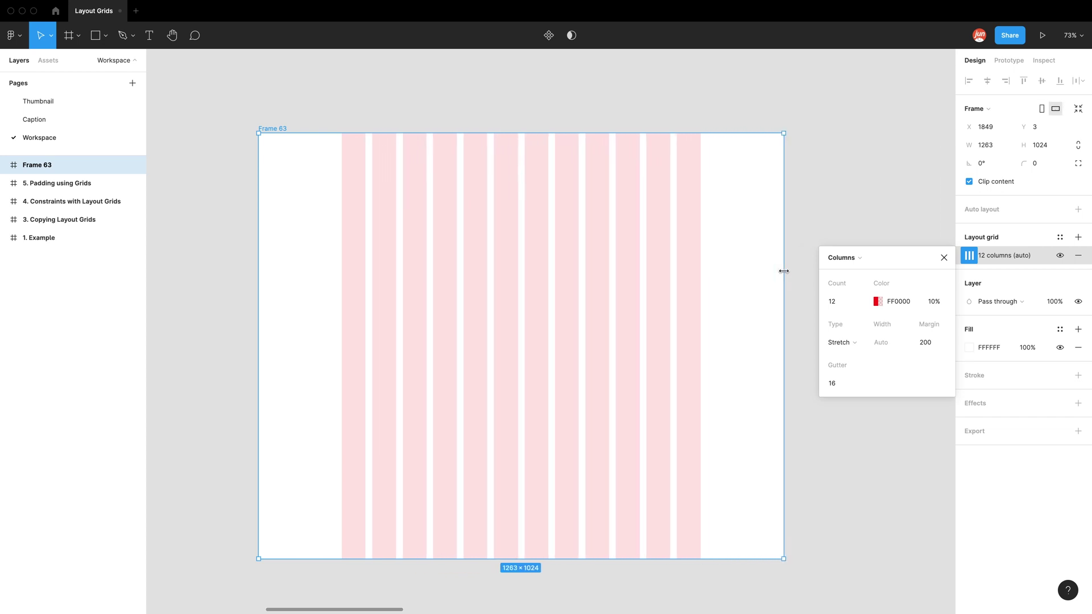
Step: Resize Frame 63 to the Desktop 1440×1024 preset and zoom to fit it
{"action": "left_click", "coordinate": [976, 108]}
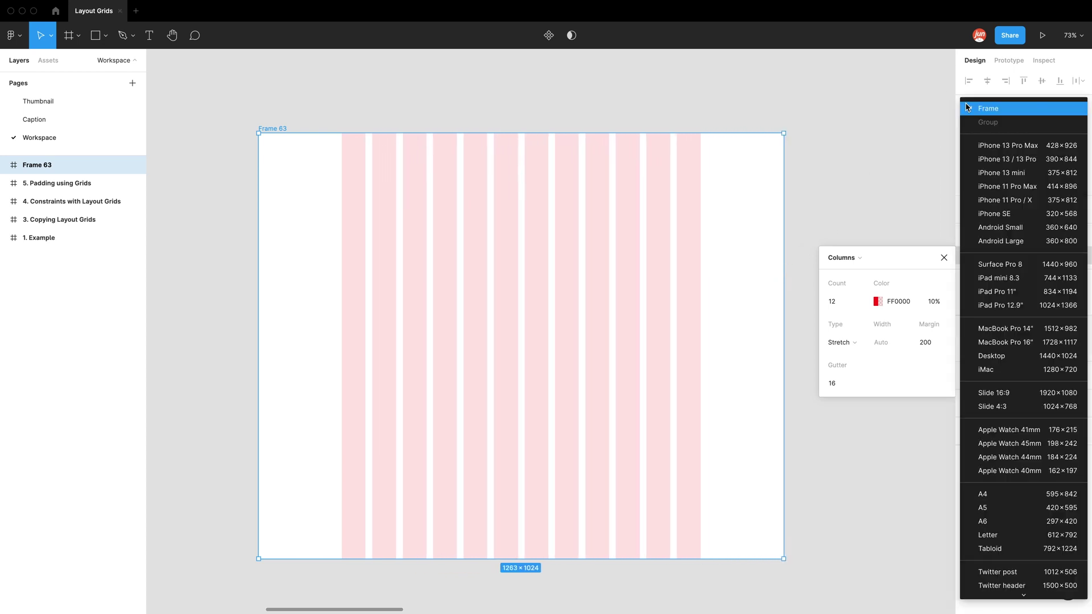
{"action": "left_click", "coordinate": [975, 360]}
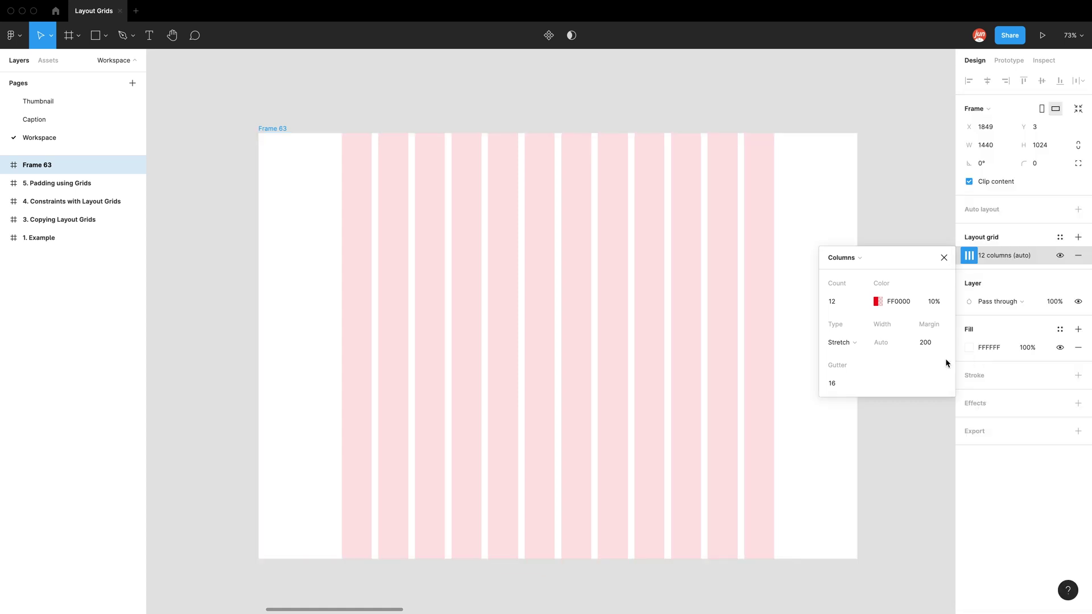
{"action": "key", "text": "shift+2"}
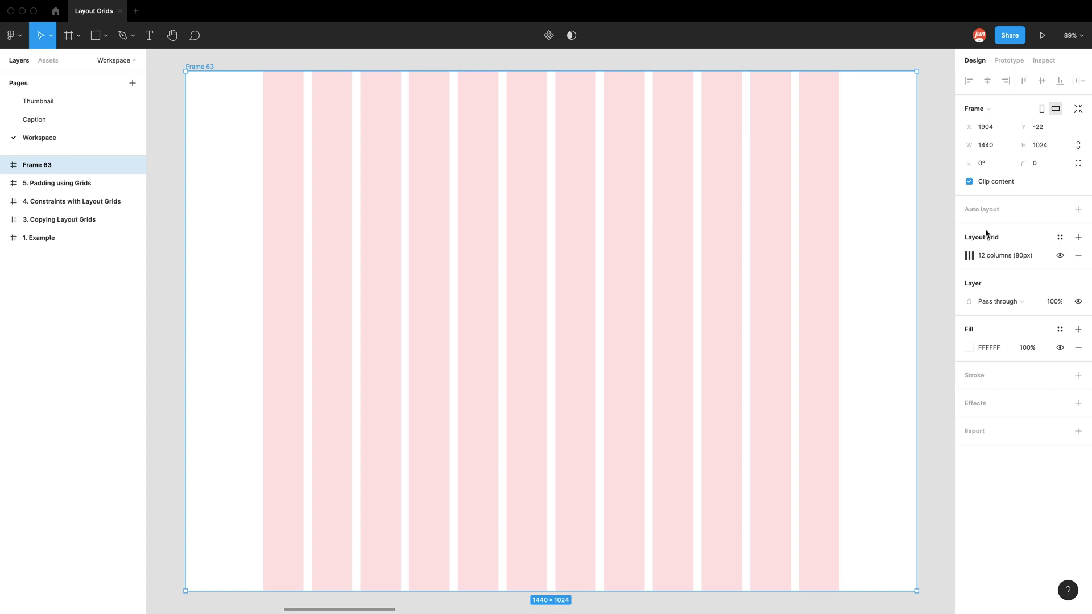
Step: Add a second layout grid to Frame 63 as rows, deleting the leftover 10px grid
{"action": "left_click", "coordinate": [1079, 237]}
{"action": "left_click", "coordinate": [1079, 238]}
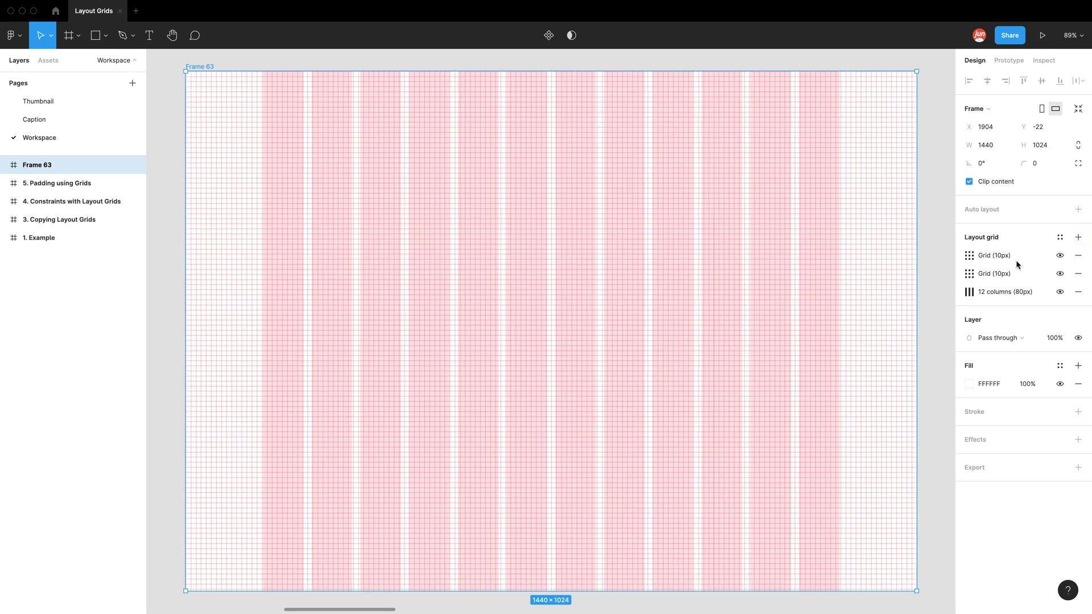
{"action": "left_click", "coordinate": [971, 257]}
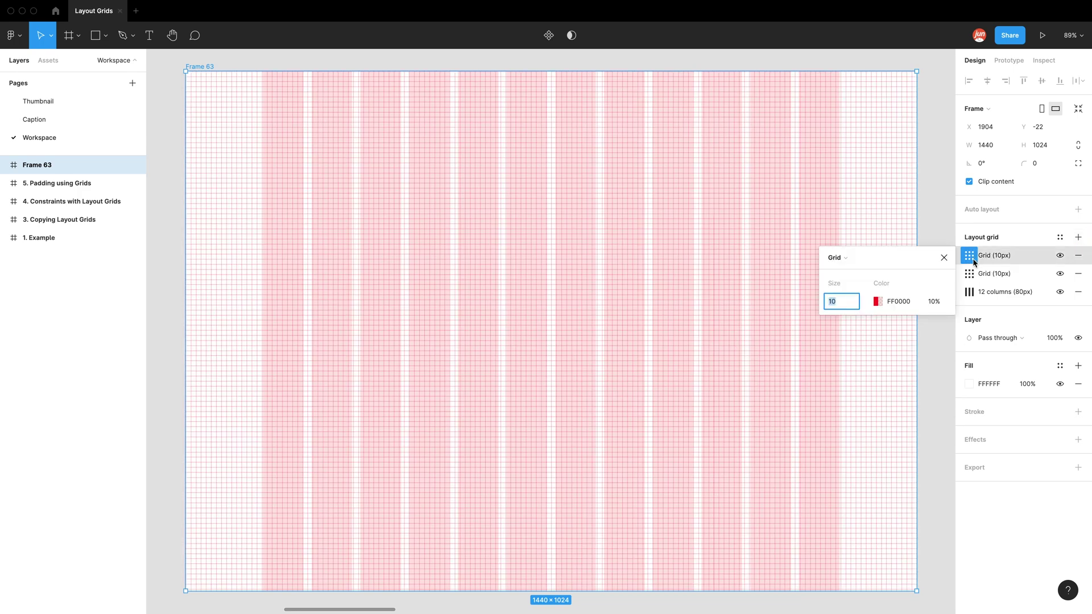
{"action": "left_click", "coordinate": [852, 262]}
{"action": "left_click", "coordinate": [852, 282]}
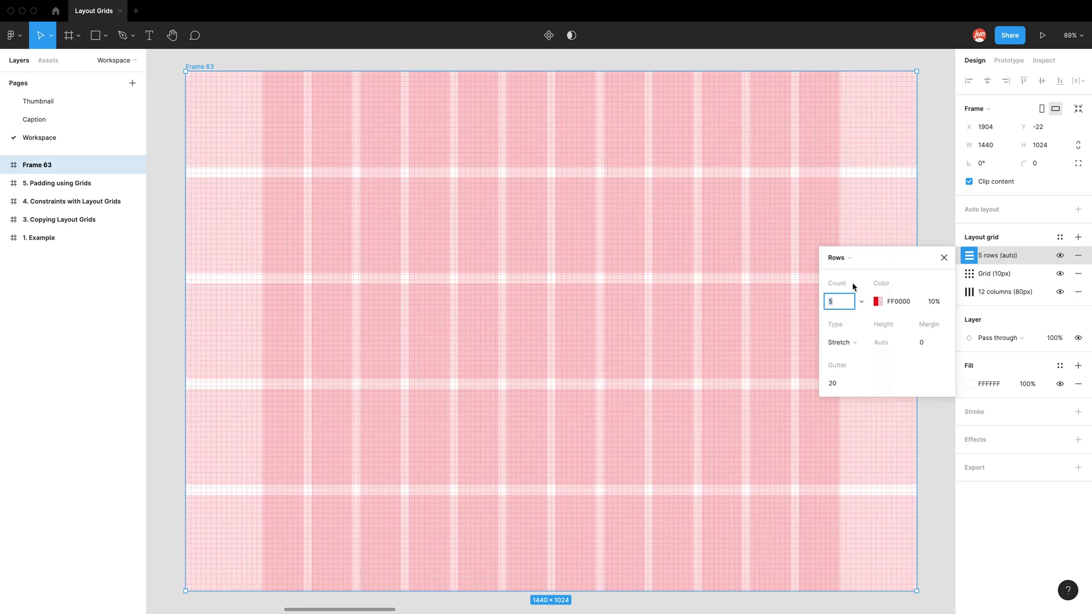
{"action": "left_click", "coordinate": [1077, 274]}
Step: Colour the row grid purple 7567F6 at 10% opacity
{"action": "left_click", "coordinate": [970, 256]}
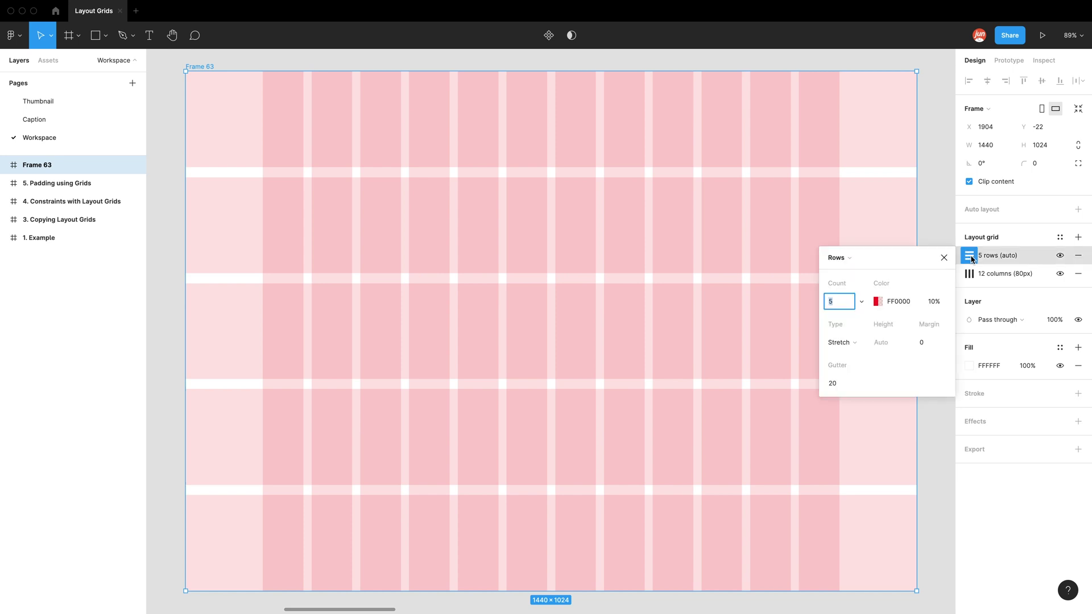
{"action": "left_click", "coordinate": [878, 301]}
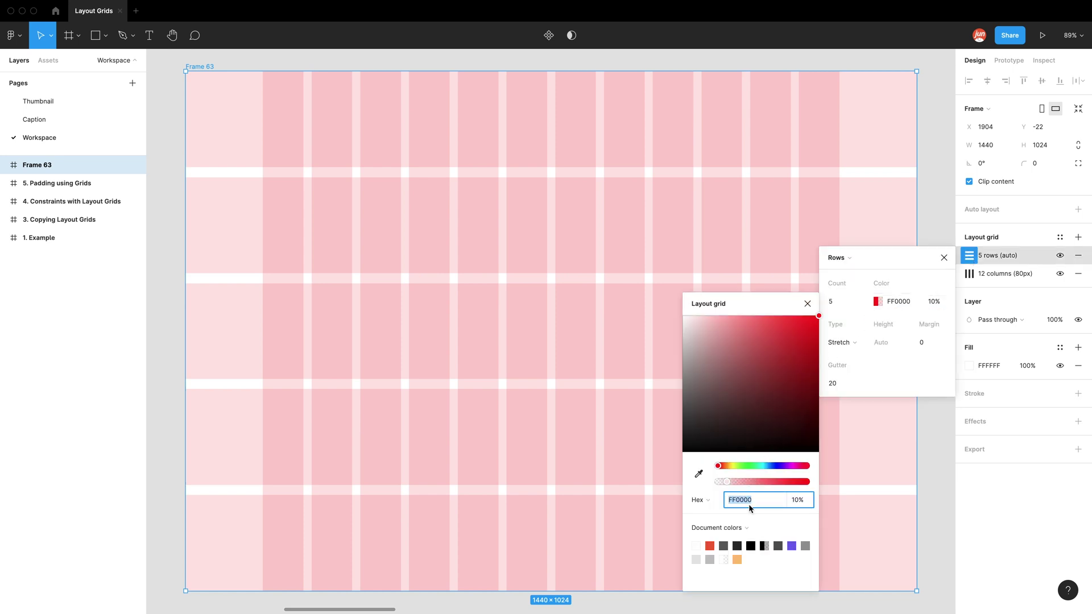
{"action": "left_click", "coordinate": [792, 546]}
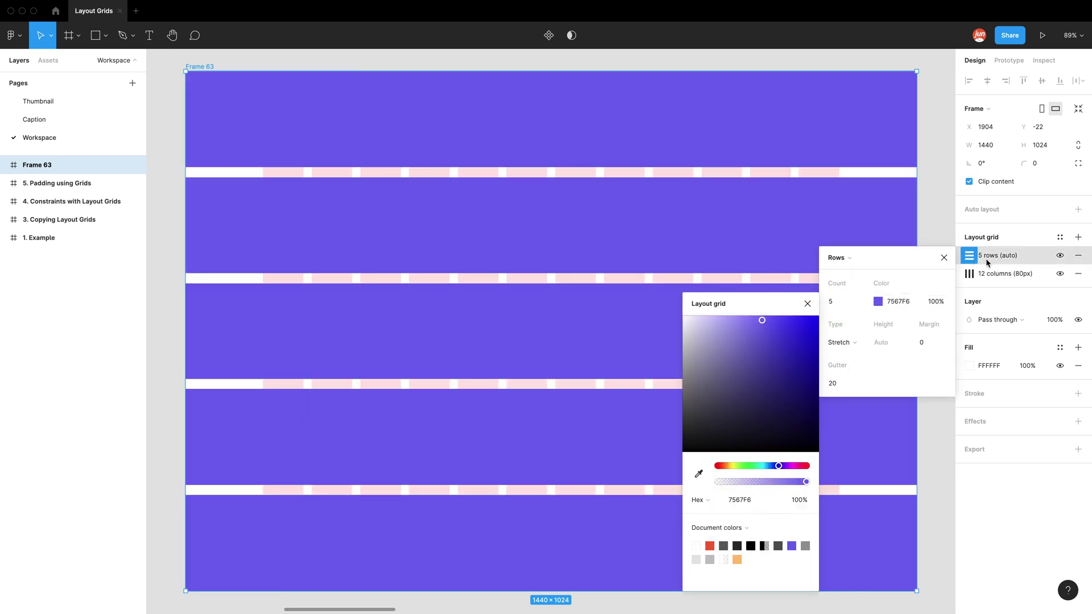
{"action": "left_click", "coordinate": [937, 302]}
{"action": "type", "text": "10"}
{"action": "key", "text": "Return"}
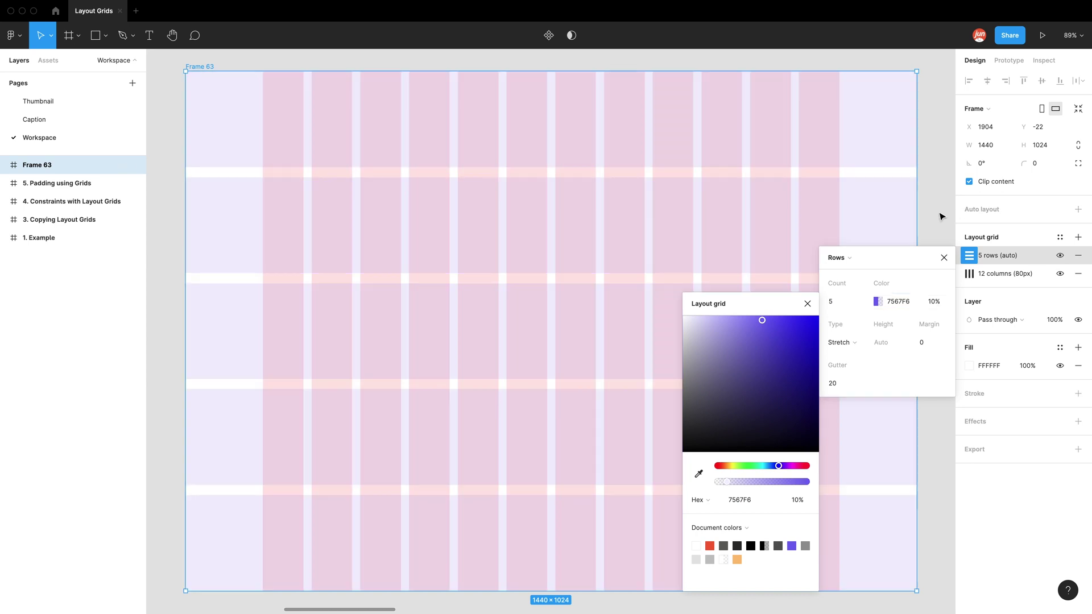
Step: Toggle the row and column grids' visibility off and on, then remove and restore the row grid
{"action": "left_click", "coordinate": [939, 216]}
{"action": "left_click", "coordinate": [207, 68]}
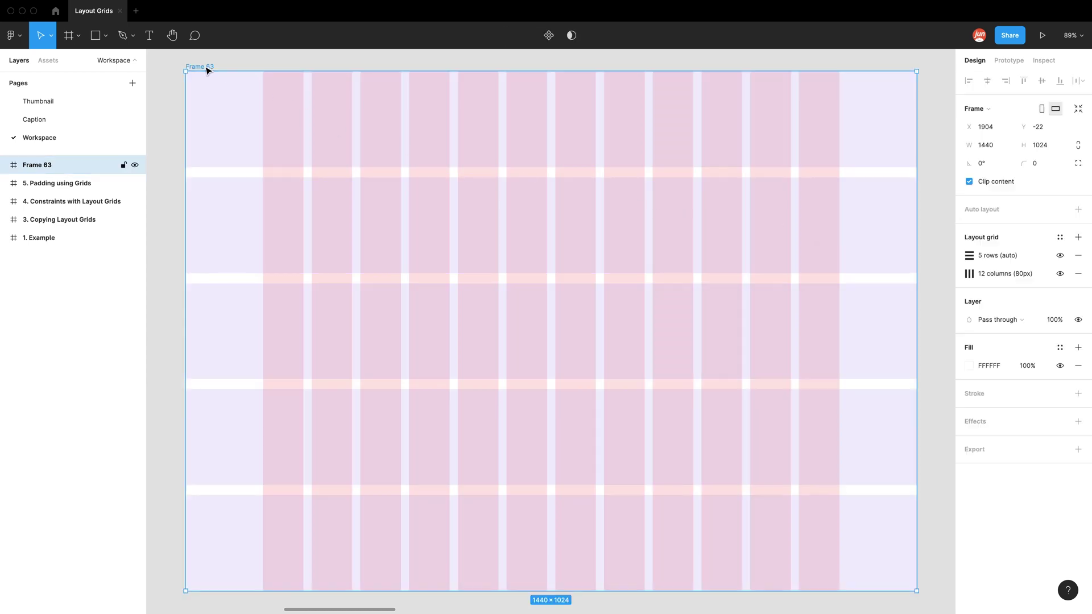
{"action": "left_click", "coordinate": [1063, 258]}
{"action": "left_click", "coordinate": [1062, 257]}
{"action": "left_click", "coordinate": [1061, 274]}
{"action": "left_click", "coordinate": [1060, 274]}
{"action": "left_click", "coordinate": [1079, 257]}
{"action": "key", "text": "super+z"}
Step: Move the 3. Copying Layout Grids frame next to Frame 63, then Alt-drag Frame 63 down to create Frame 64
{"action": "scroll", "coordinate": [447, 177], "scroll_direction": "down", "scroll_amount": 3}
{"action": "scroll", "coordinate": [497, 178], "scroll_direction": "down", "scroll_amount": 5}
{"action": "left_click_drag", "start_coordinate": [498, 178], "coordinate": [355, 153]}
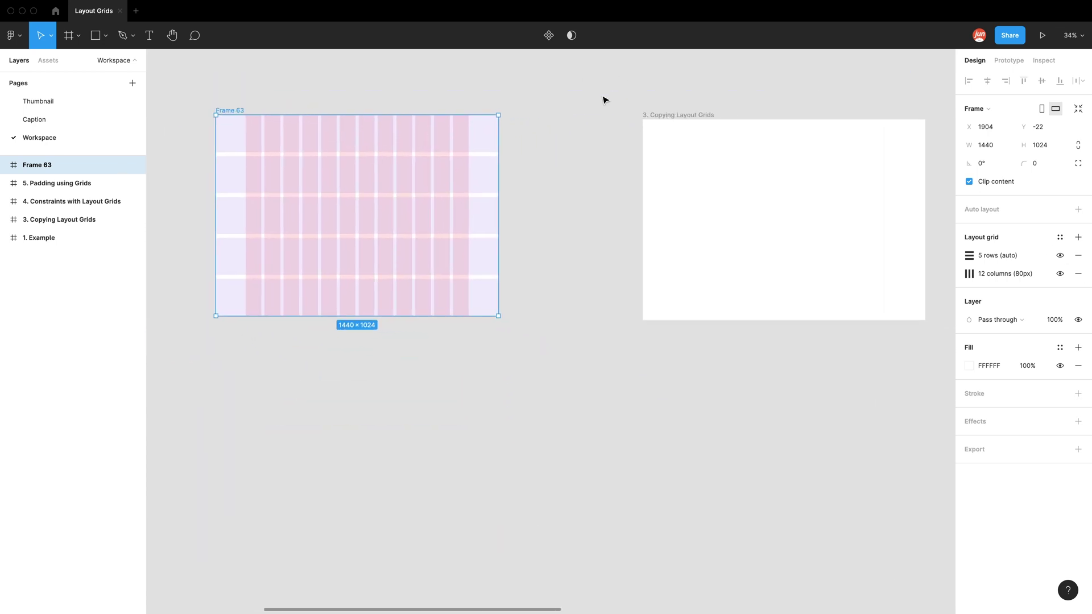
{"action": "left_click", "coordinate": [597, 102]}
{"action": "left_click_drag", "start_coordinate": [682, 121], "coordinate": [584, 116]}
{"action": "left_click", "coordinate": [613, 100]}
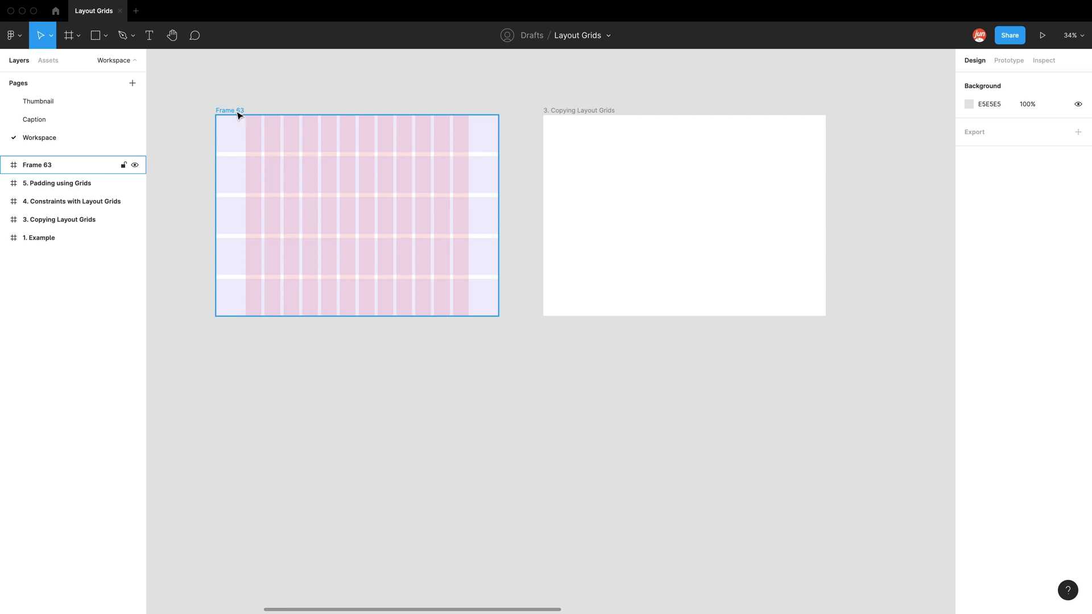
{"action": "left_click_drag", "start_coordinate": [238, 115], "coordinate": [237, 354]}
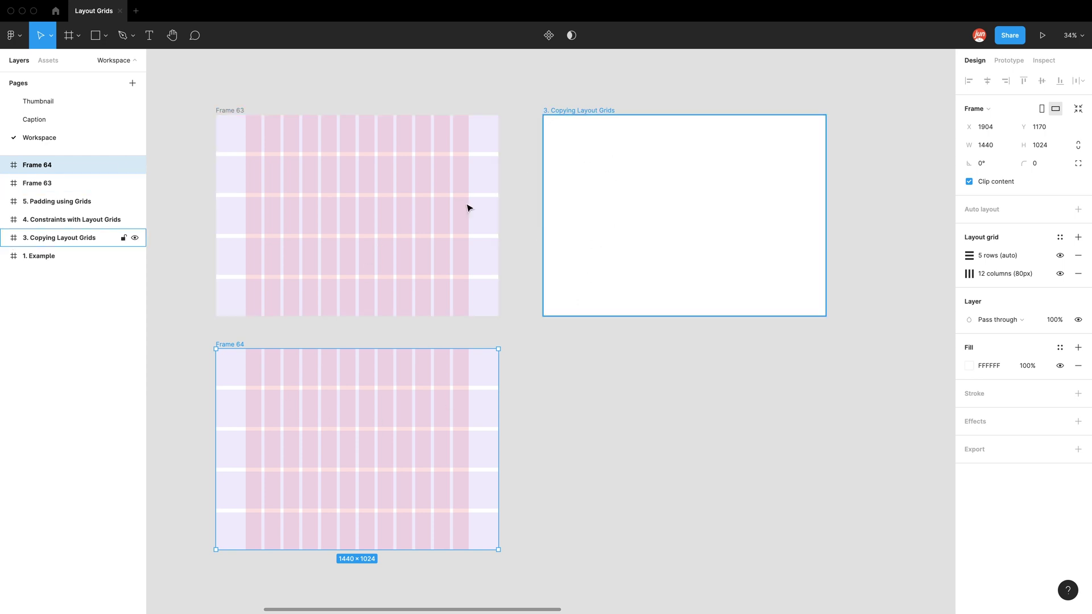
{"action": "left_click", "coordinate": [237, 115]}
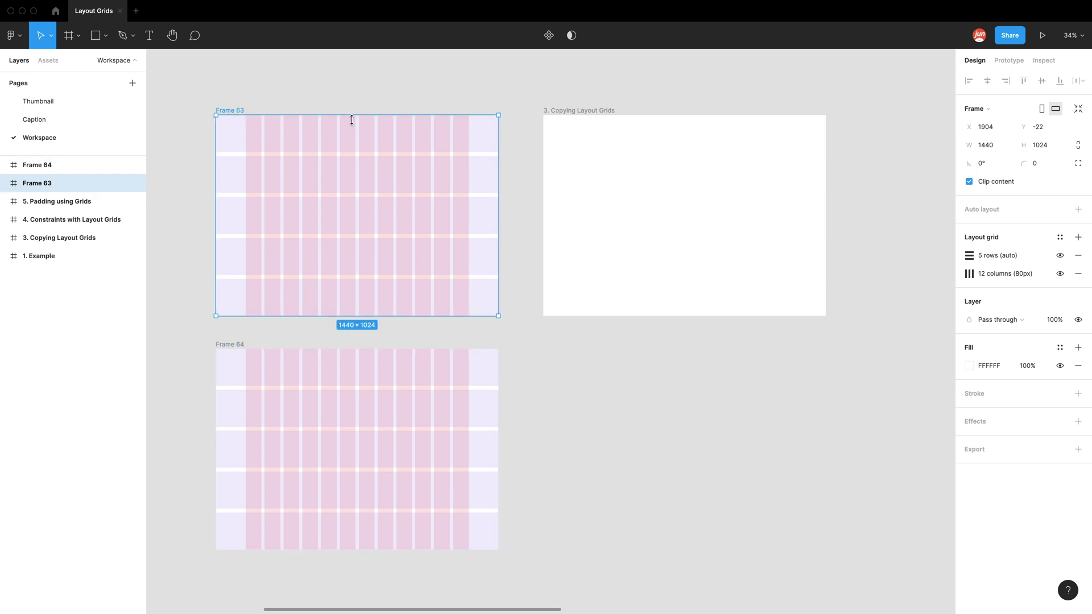
{"action": "left_click", "coordinate": [607, 111]}
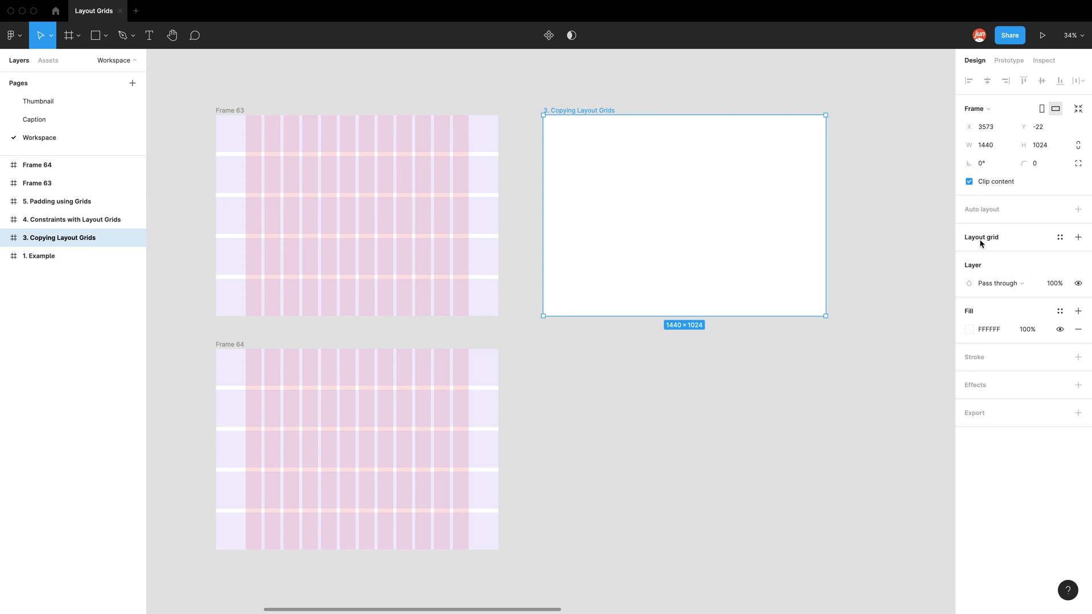
{"action": "left_click", "coordinate": [1061, 239]}
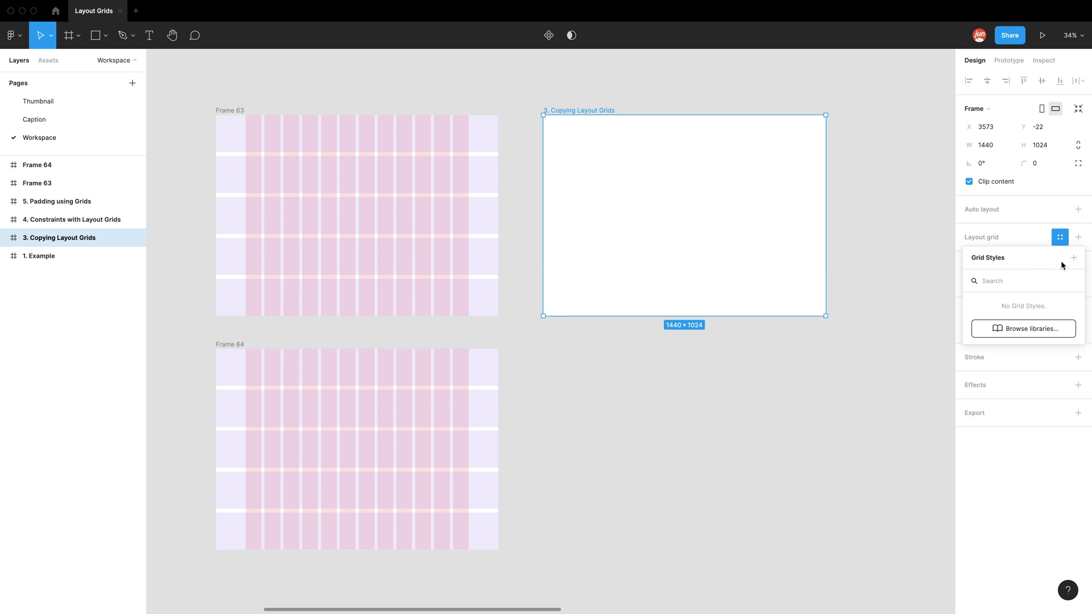
{"action": "left_click", "coordinate": [860, 274]}
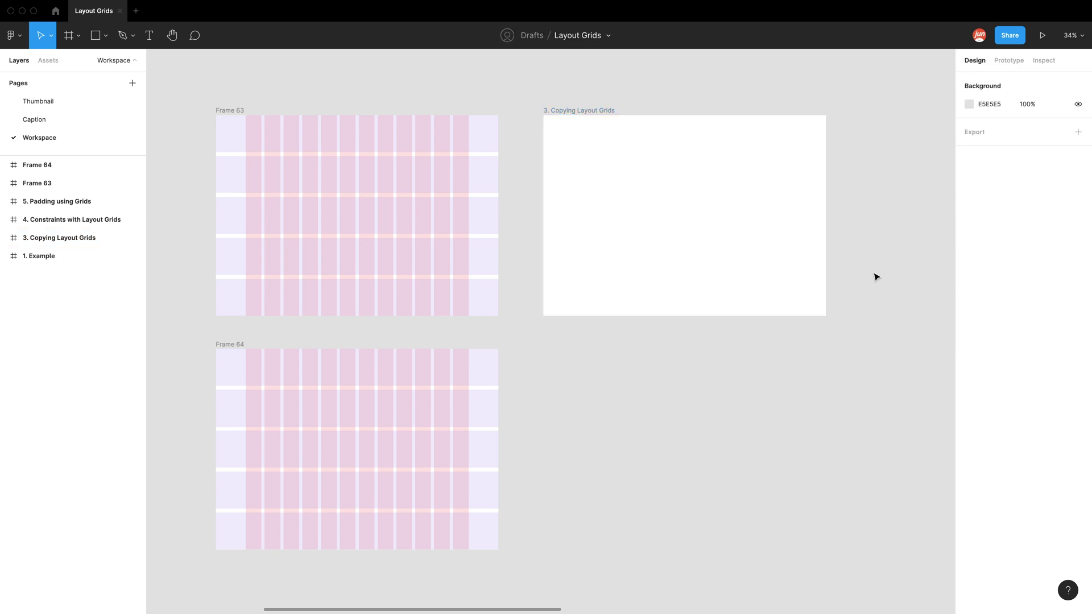
Step: Save Frame 63's 5-row and 12-column grids as a new grid style named 'test'
{"action": "left_click", "coordinate": [232, 111]}
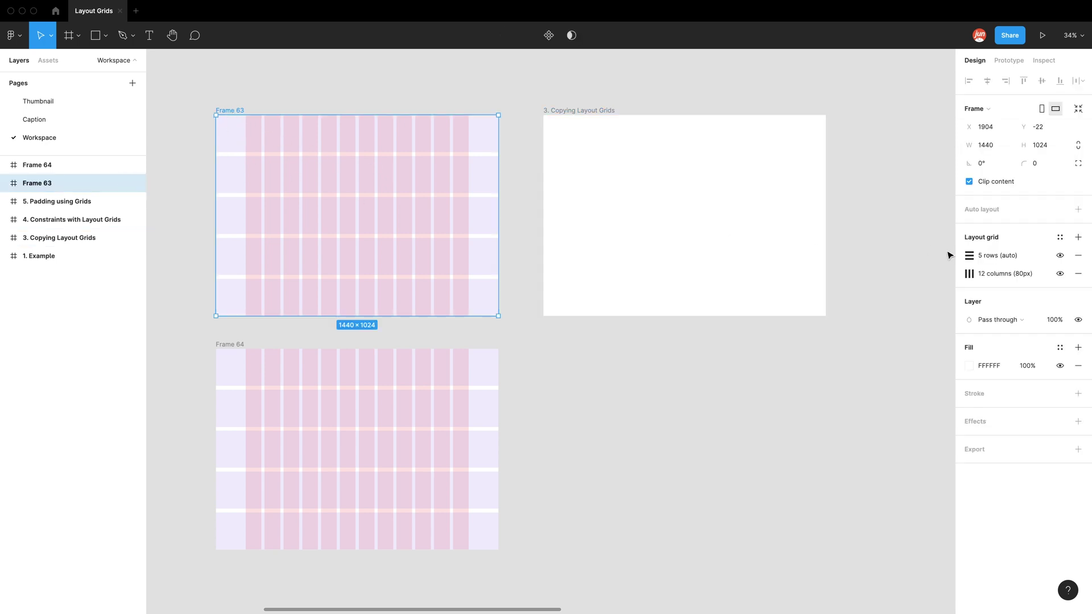
{"action": "left_click", "coordinate": [1060, 239]}
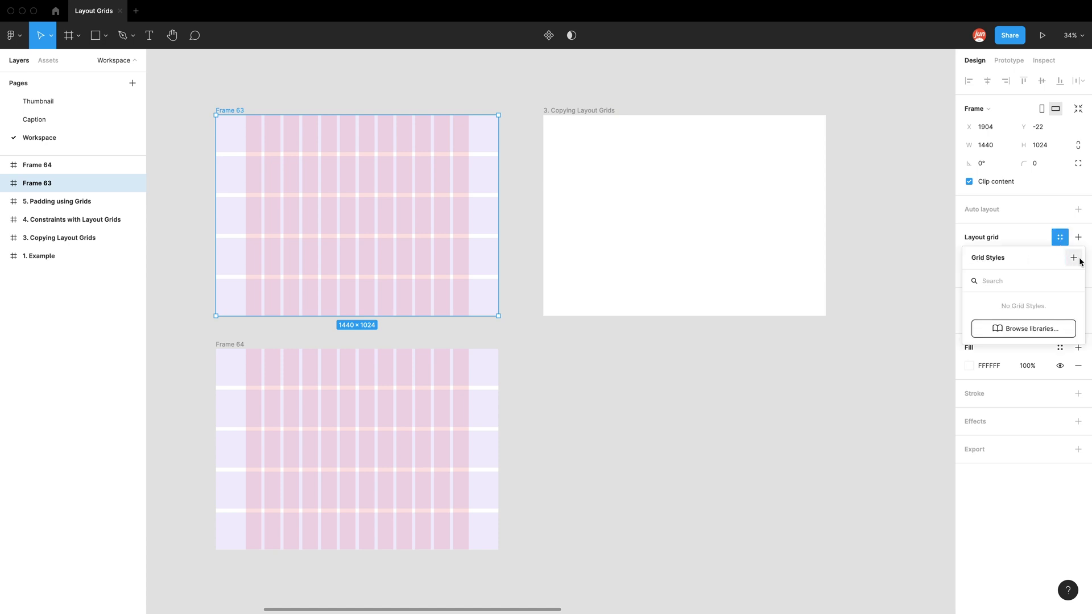
{"action": "left_click", "coordinate": [1074, 258]}
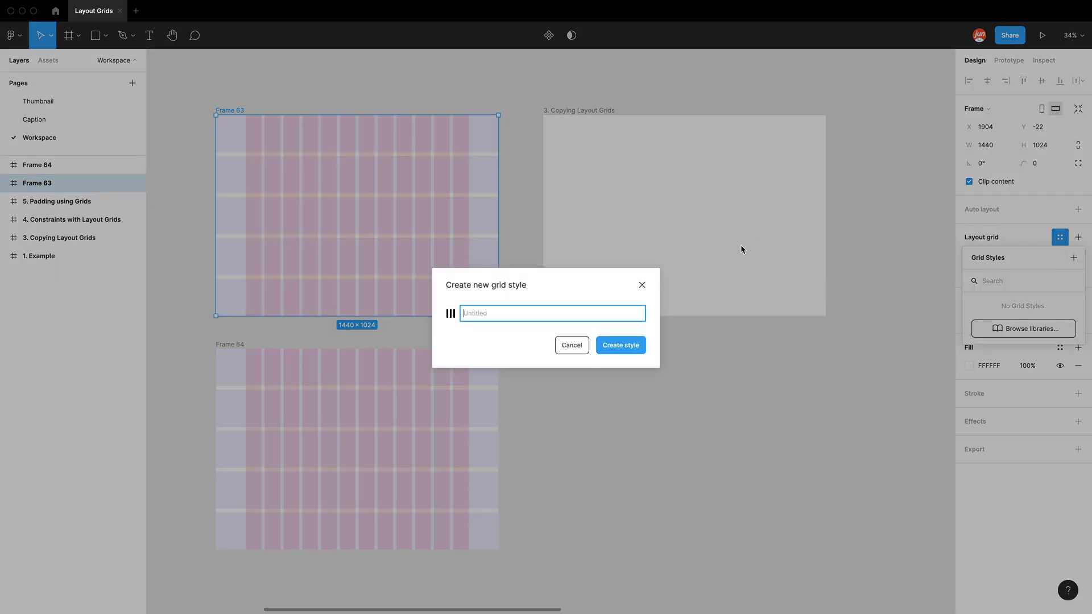
{"action": "type", "text": "test"}
{"action": "left_click", "coordinate": [620, 345]}
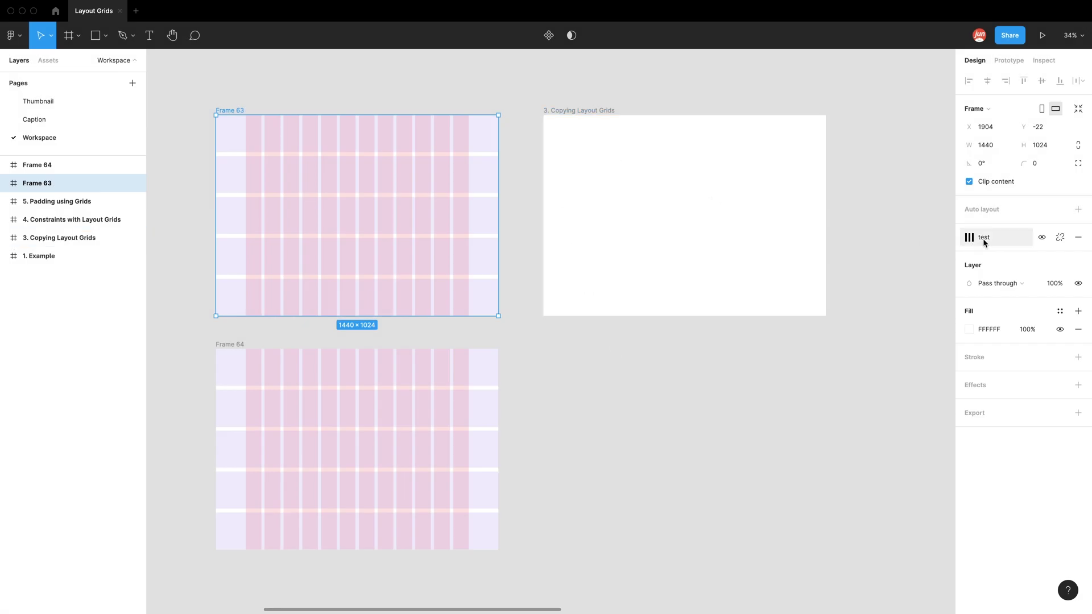
Step: Open the 'test' style's settings from Frame 63 to confirm 5 auto rows and 12 columns of 80px
{"action": "left_click", "coordinate": [224, 350]}
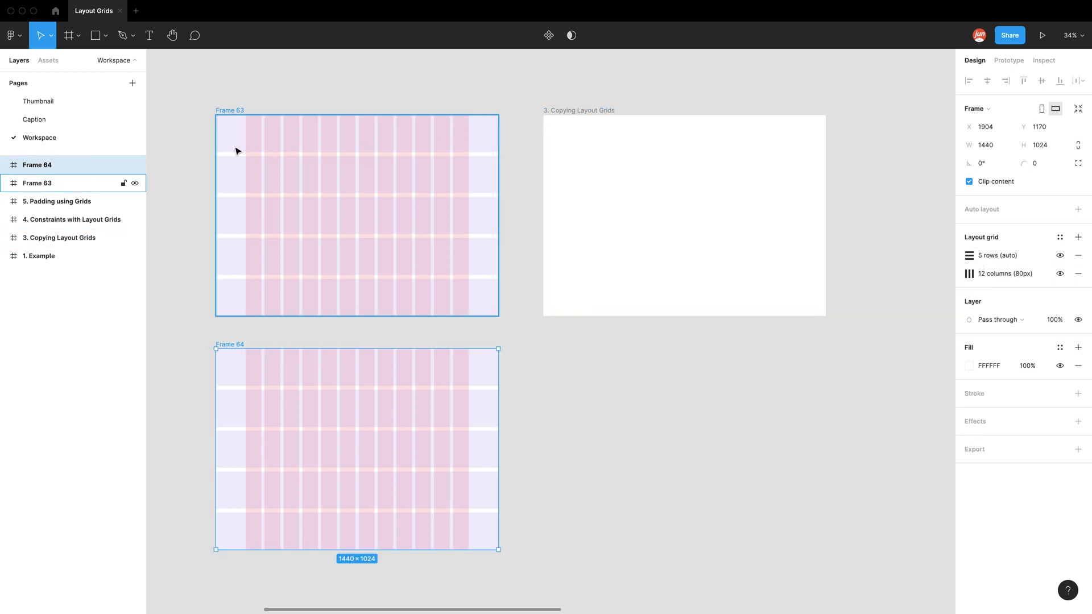
{"action": "left_click", "coordinate": [225, 115]}
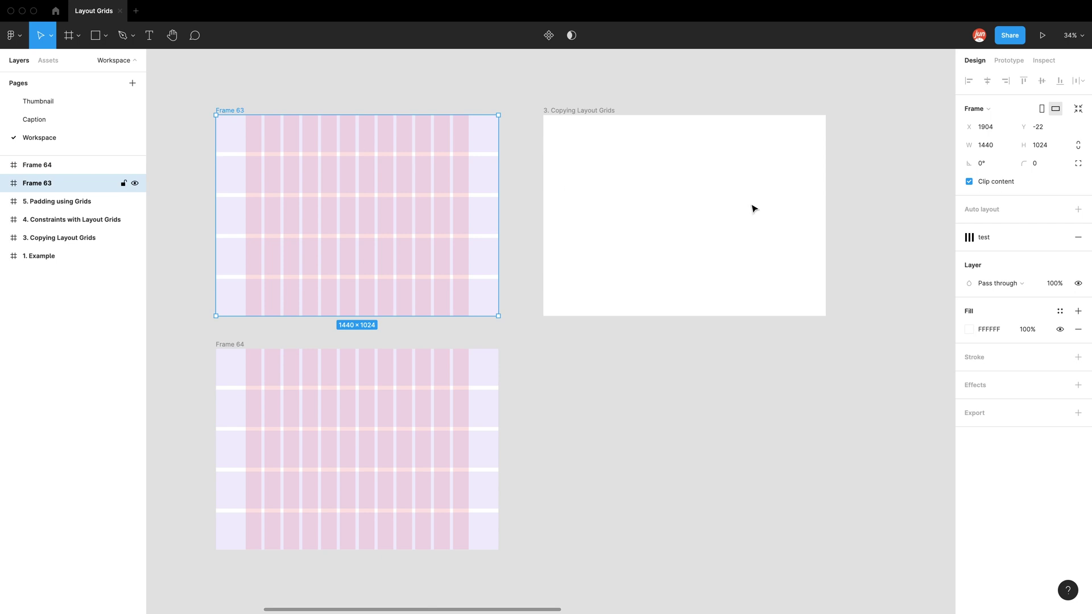
{"action": "left_click", "coordinate": [985, 239]}
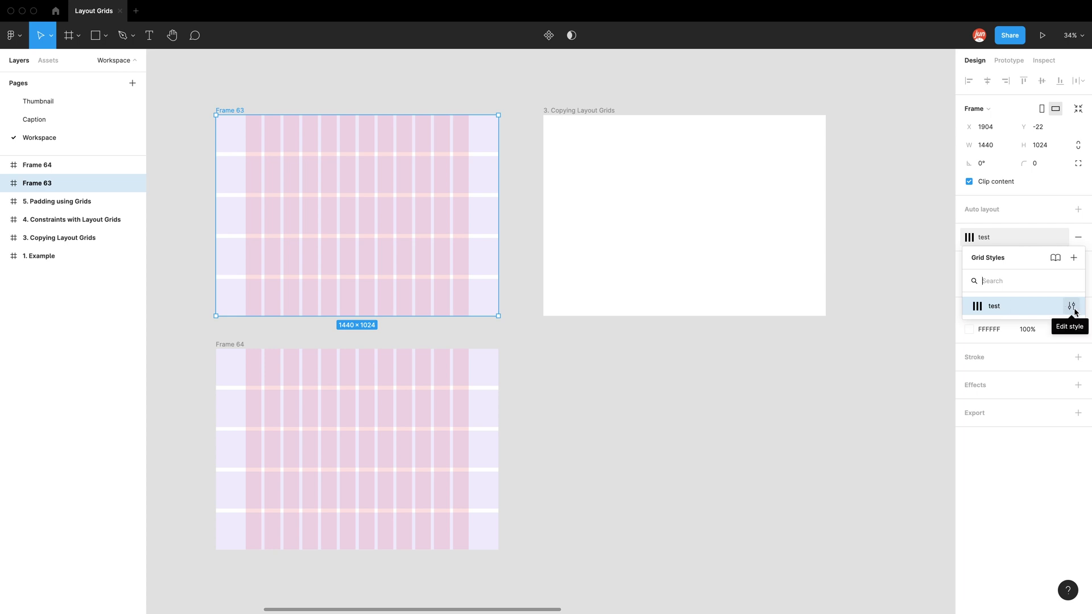
{"action": "left_click", "coordinate": [1073, 308]}
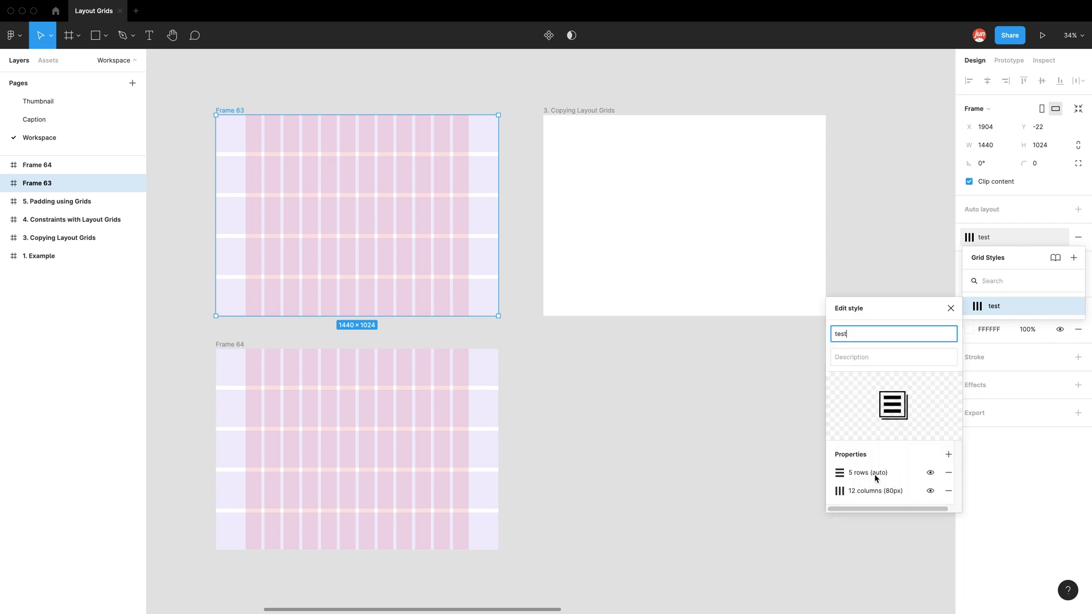
{"action": "left_click", "coordinate": [891, 263]}
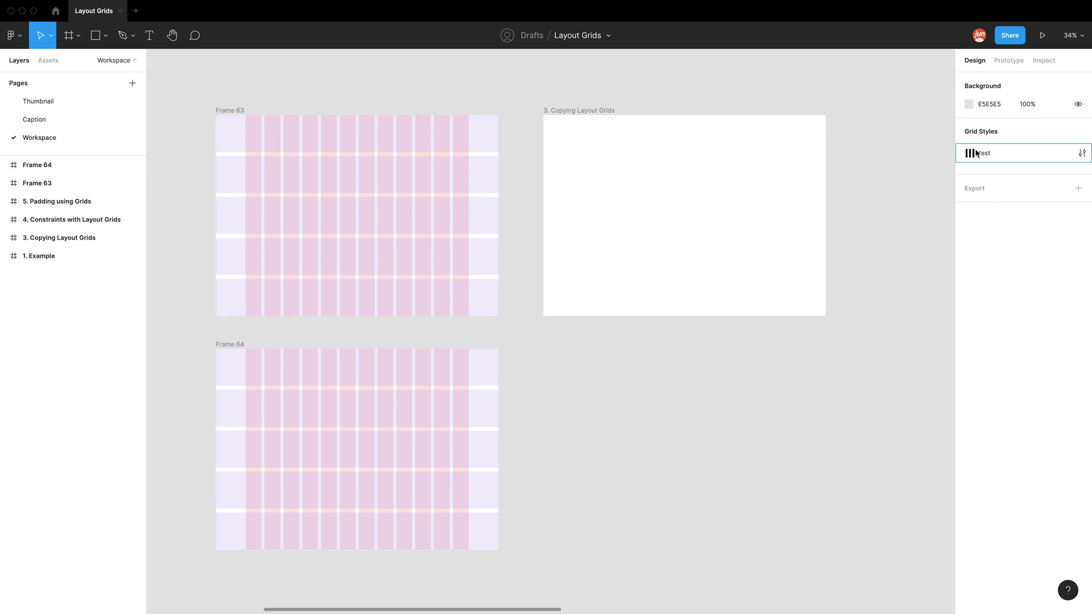
Step: Give the 3. Copying Layout Grids frame the saved 'test' grid style, then deselect it
{"action": "left_click", "coordinate": [595, 112]}
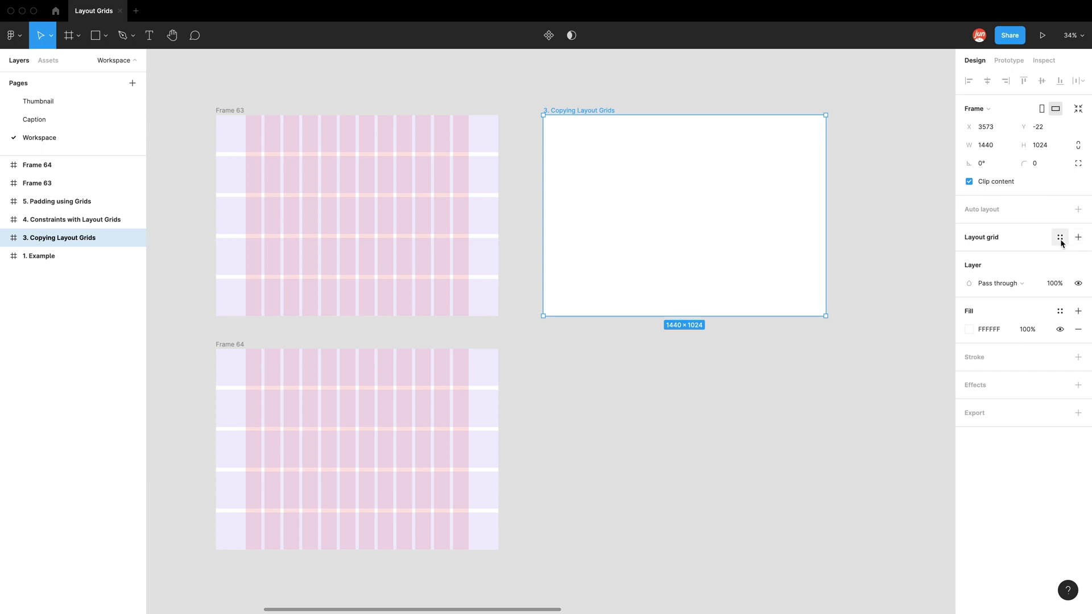
{"action": "left_click", "coordinate": [1061, 239]}
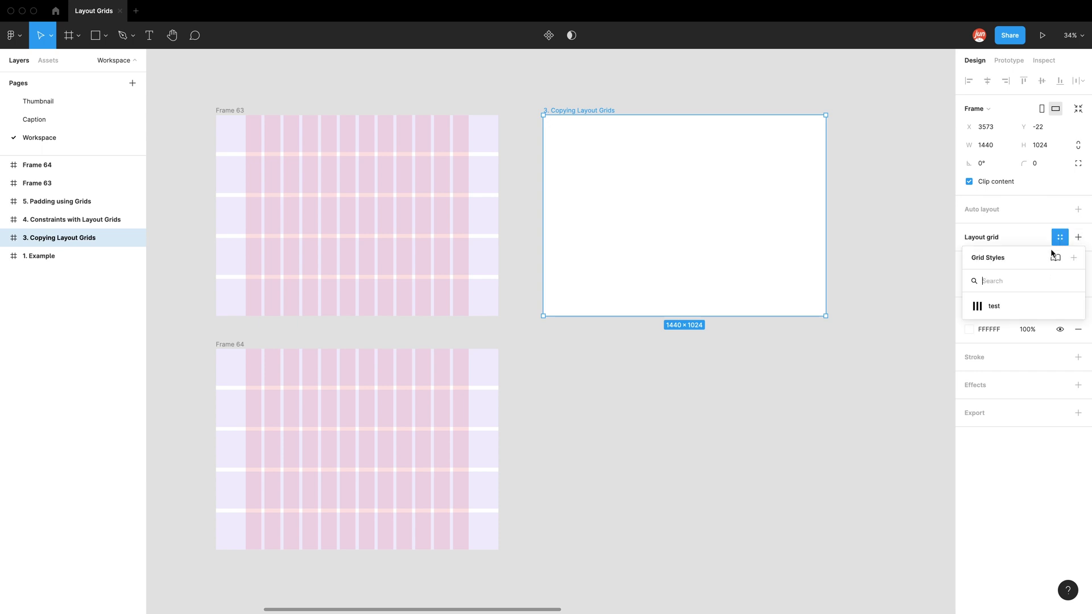
{"action": "left_click", "coordinate": [998, 307]}
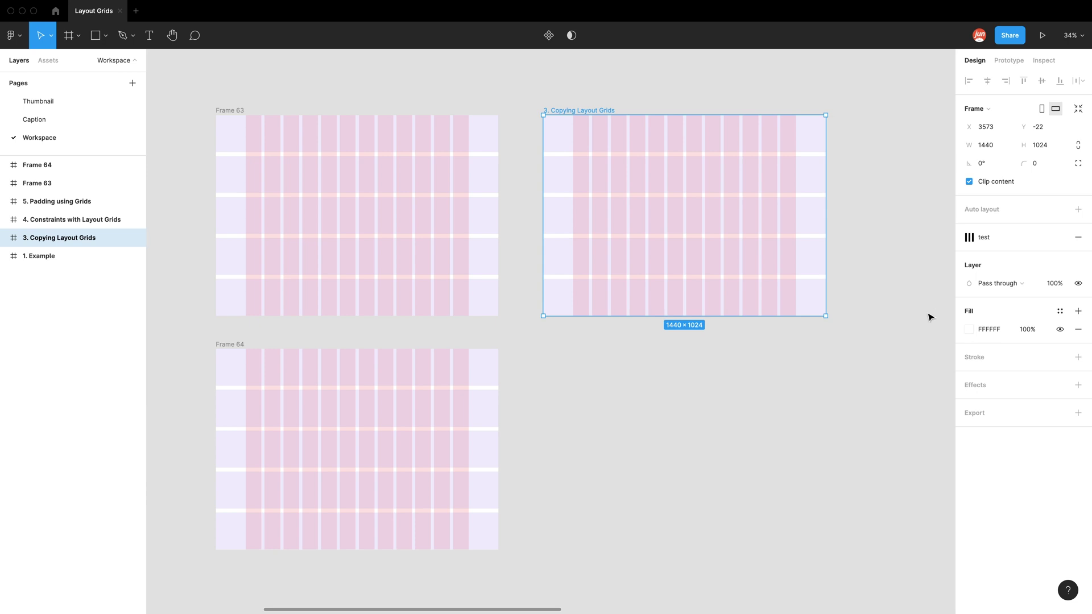
{"action": "key", "text": "Escape"}
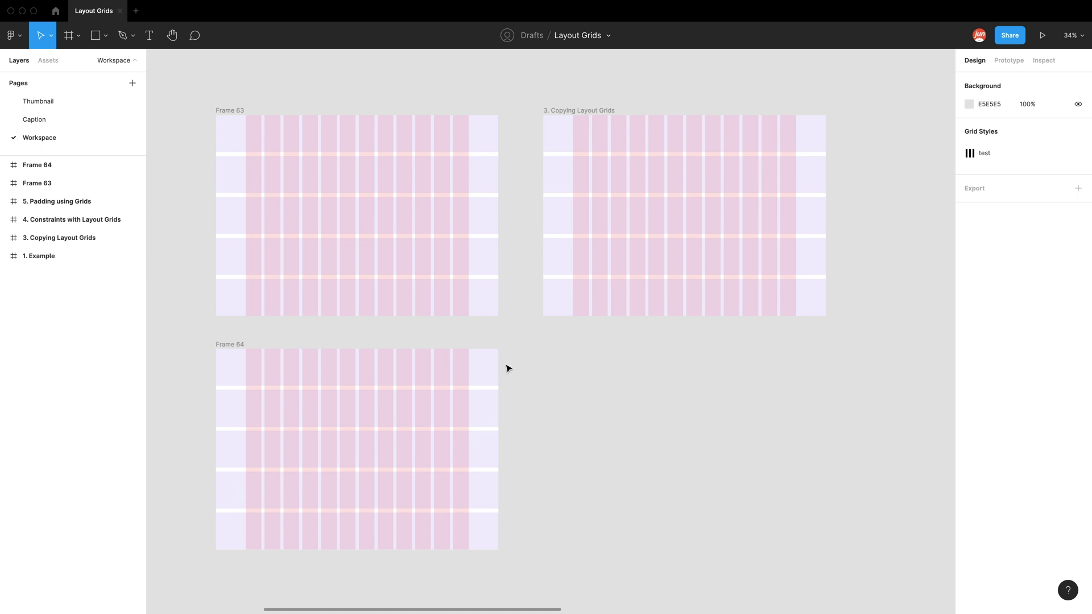
{"action": "left_click", "coordinate": [223, 349]}
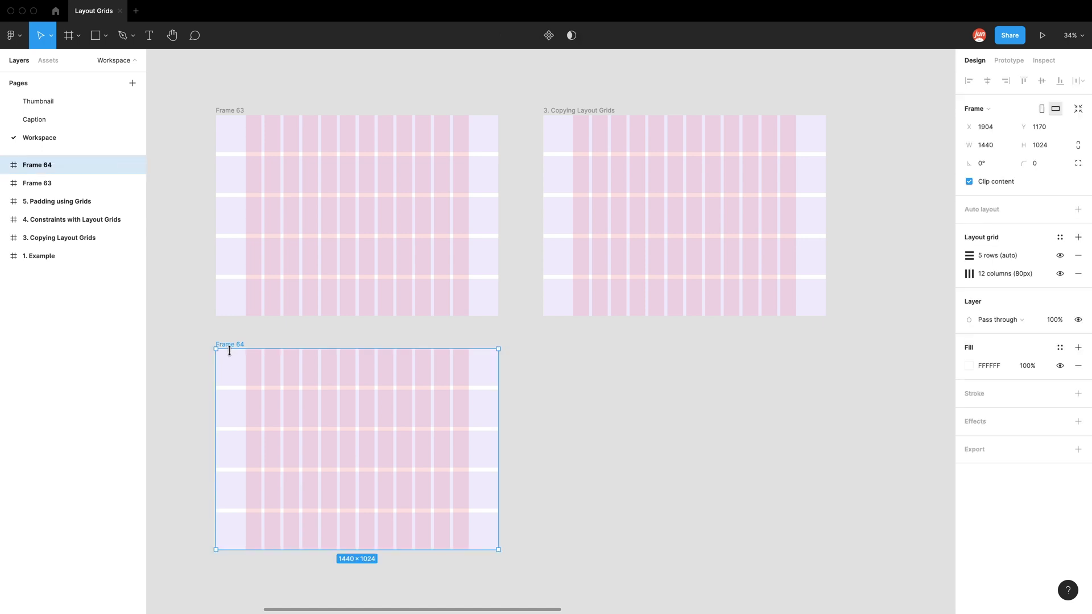
{"action": "left_click", "coordinate": [1061, 274]}
{"action": "left_click", "coordinate": [1065, 275]}
{"action": "left_click", "coordinate": [1065, 258]}
{"action": "left_click", "coordinate": [1065, 259]}
{"action": "left_click", "coordinate": [240, 114]}
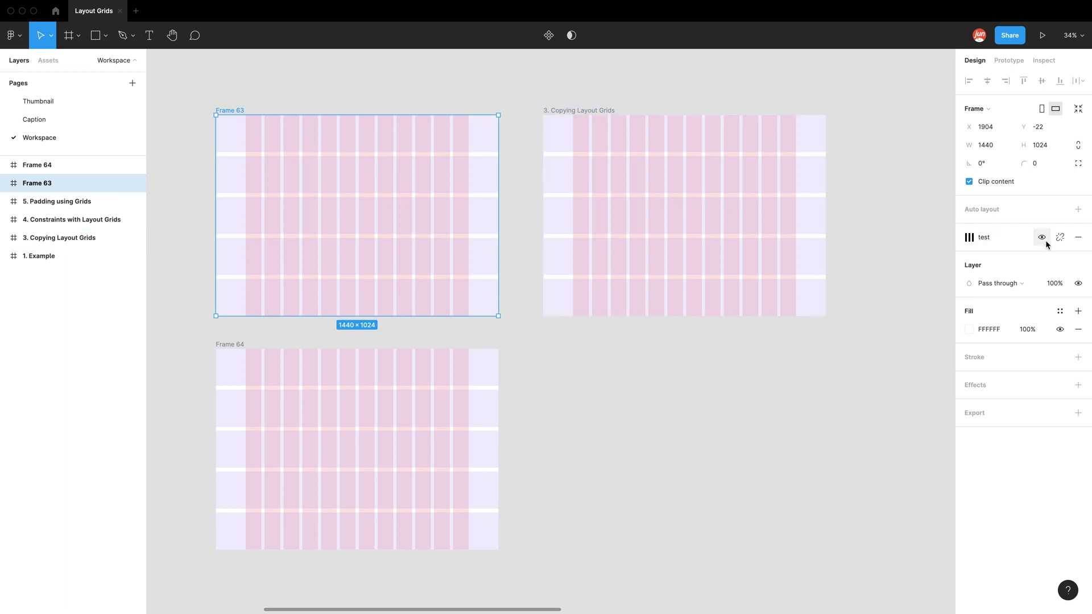
{"action": "left_click", "coordinate": [1042, 238]}
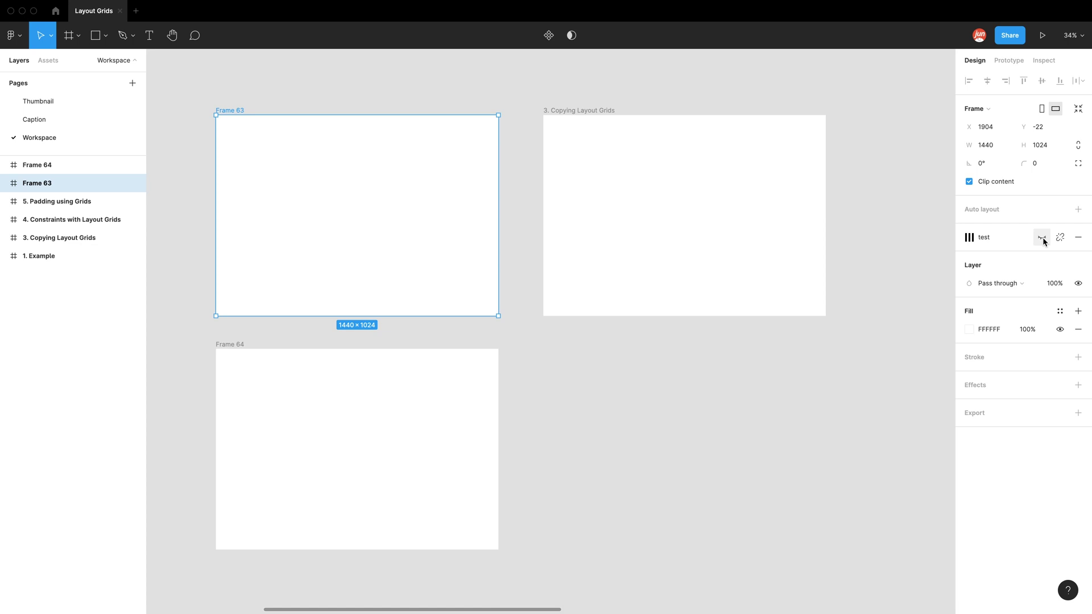
{"action": "left_click", "coordinate": [1043, 237]}
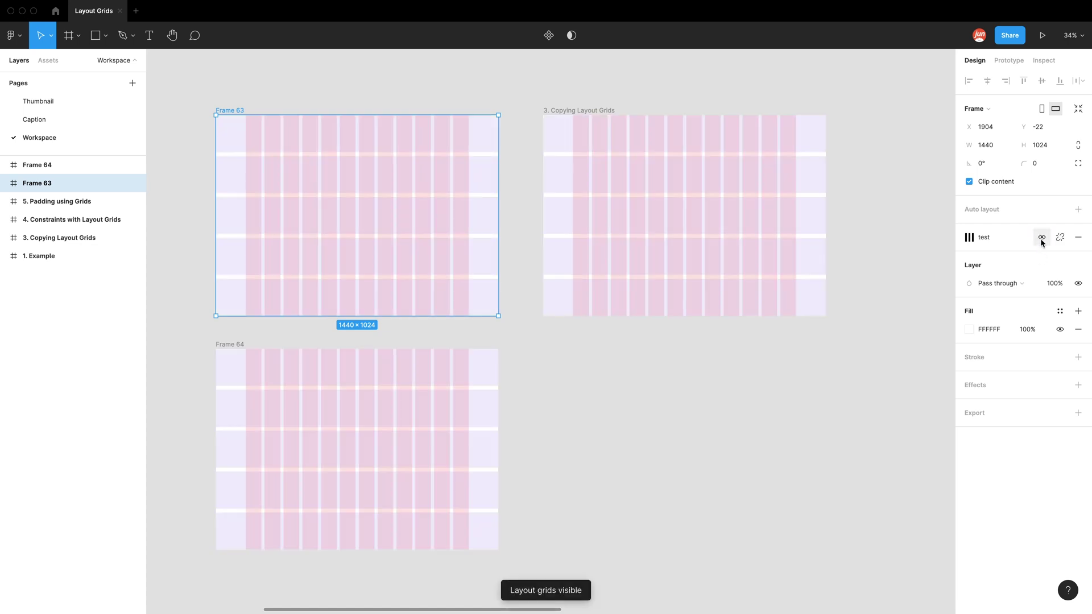
{"action": "left_click", "coordinate": [892, 333]}
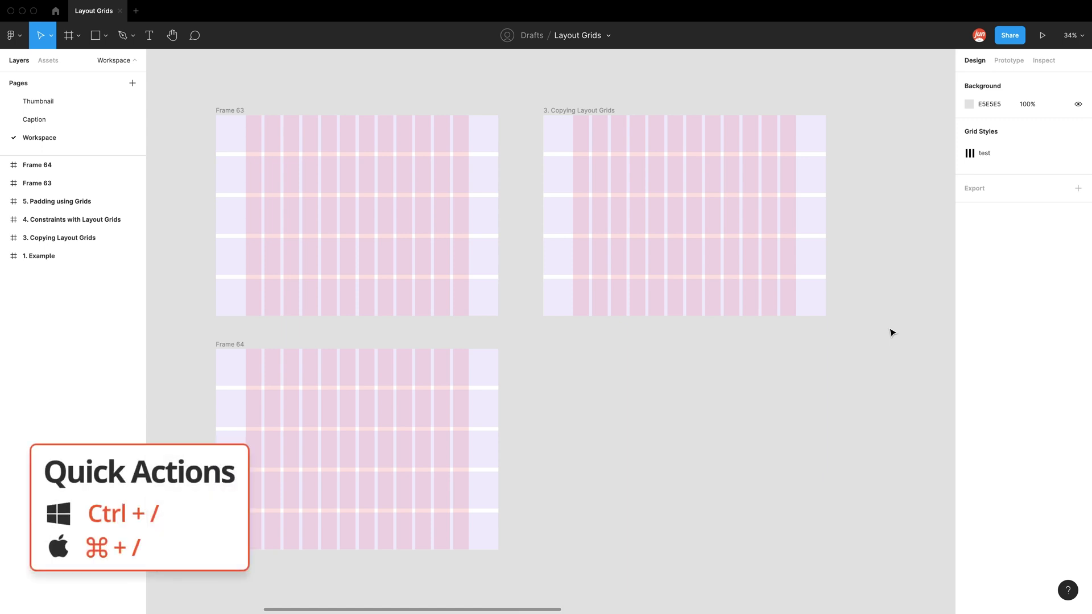
{"action": "key", "text": "super+slash"}
{"action": "type", "text": "g"}
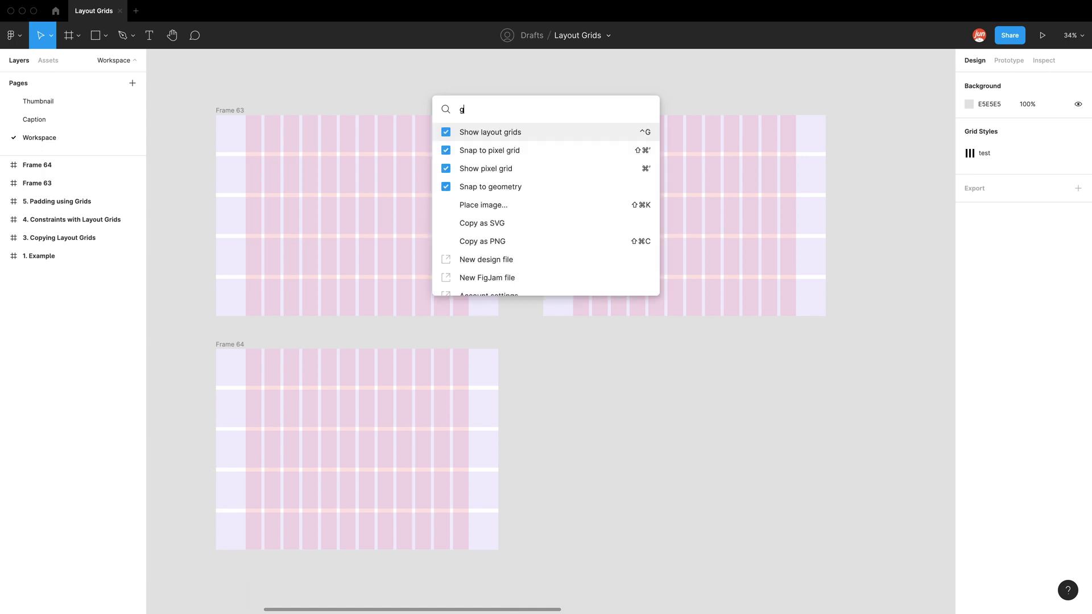
{"action": "type", "text": "rid"}
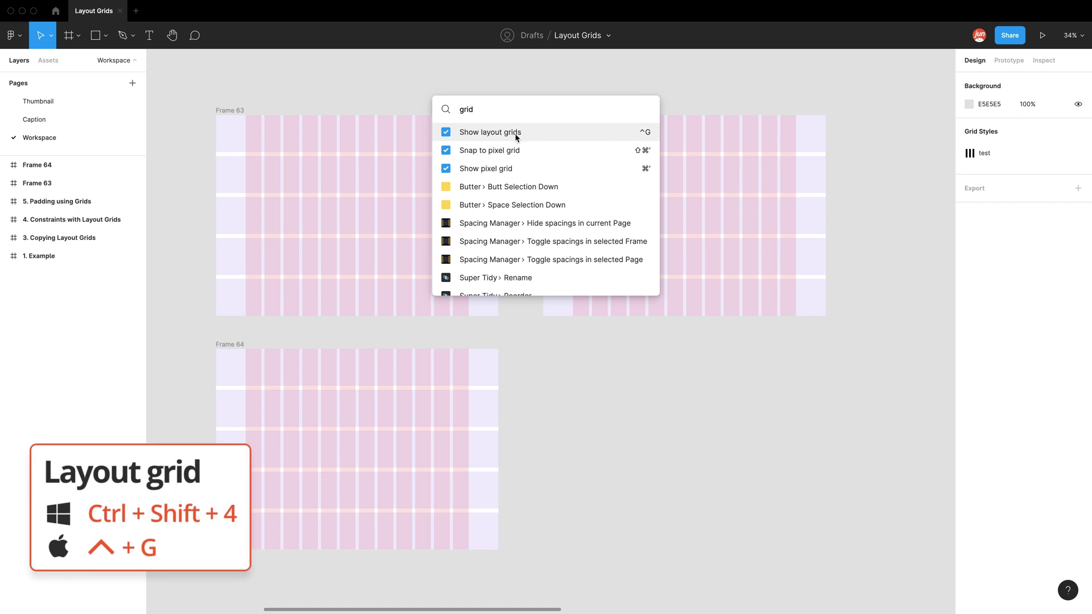
{"action": "left_click", "coordinate": [566, 369]}
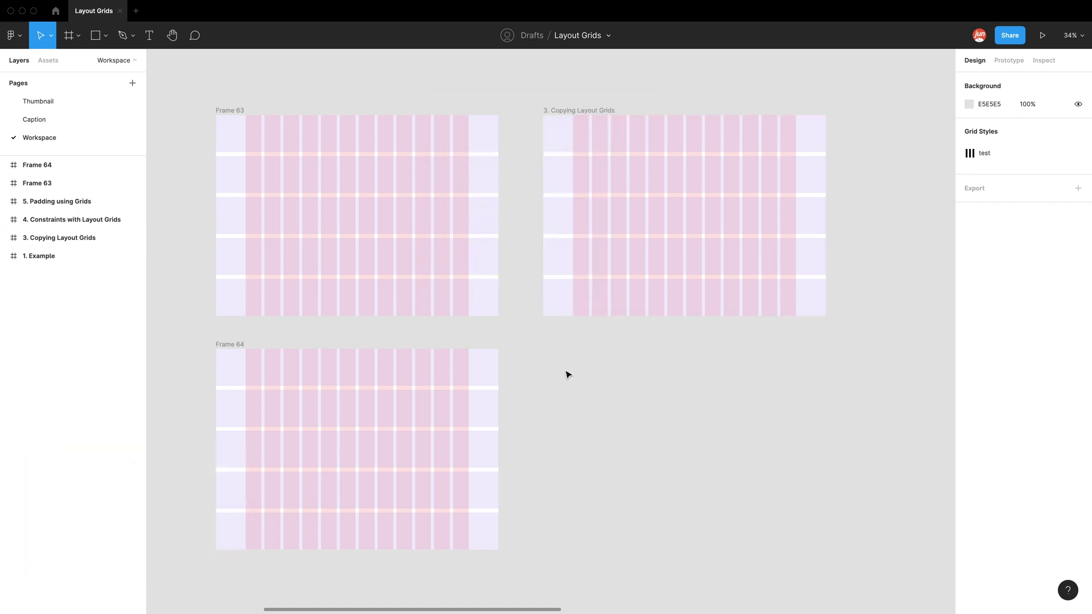
{"action": "key", "text": "ctrl+g"}
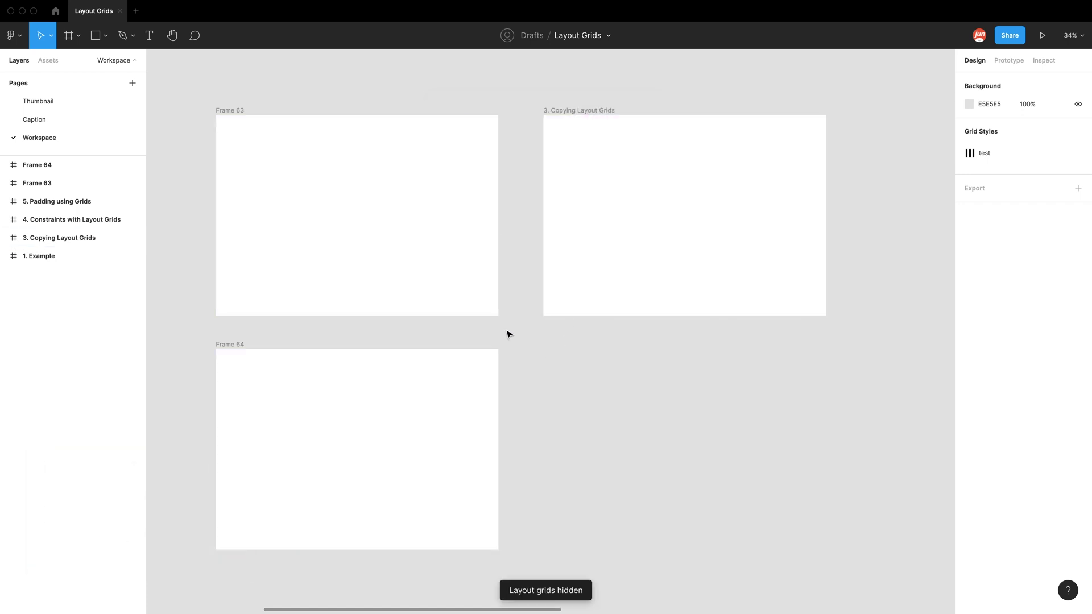
{"action": "key", "text": "ctrl+g"}
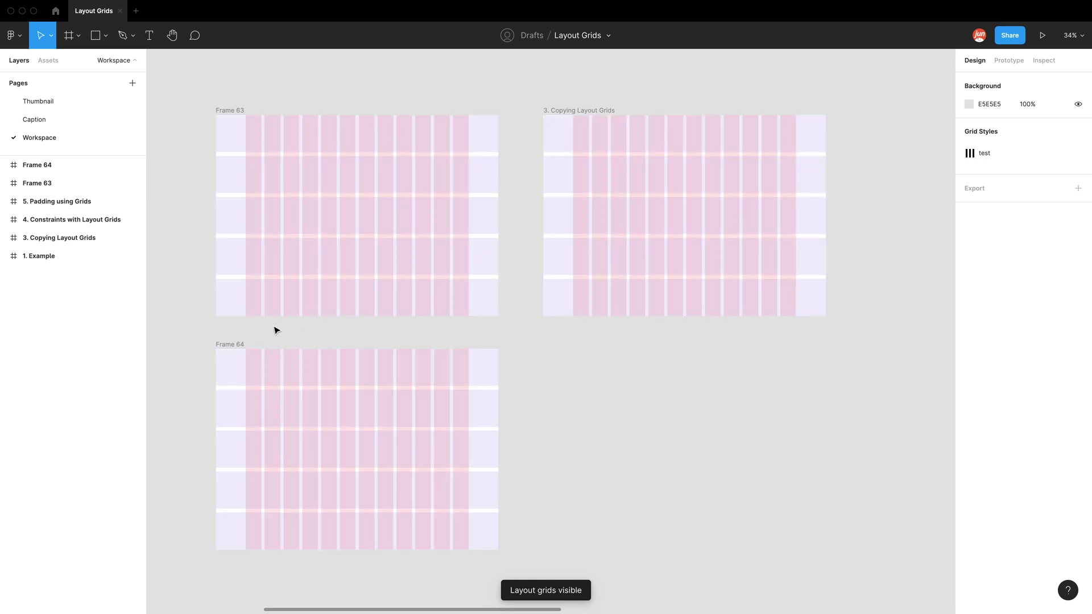
{"action": "left_click", "coordinate": [243, 345]}
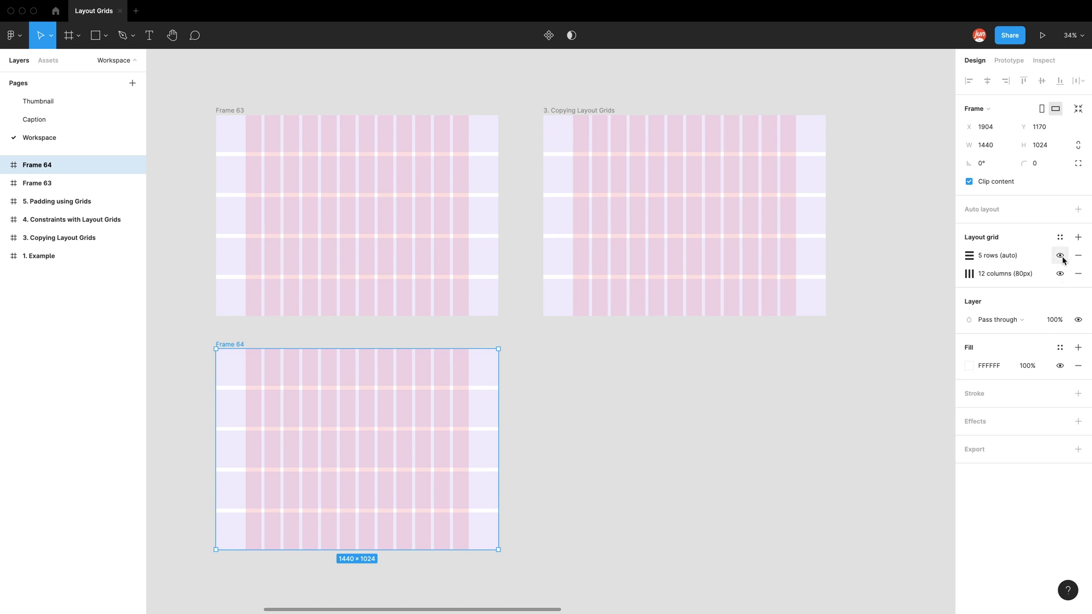
{"action": "left_click", "coordinate": [227, 113]}
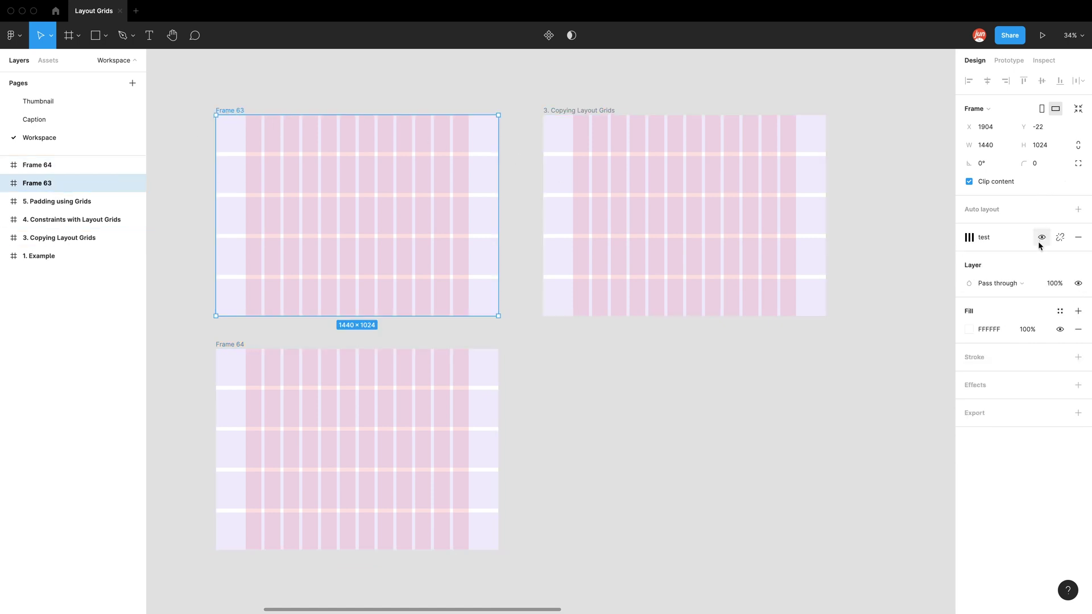
{"action": "key", "text": "ctrl+g"}
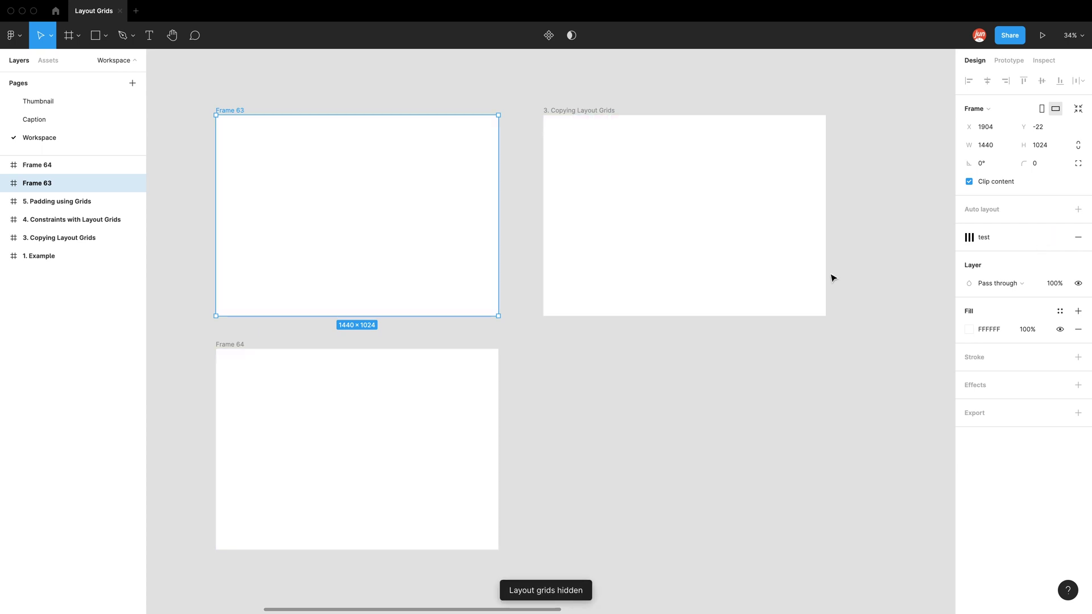
{"action": "left_click", "coordinate": [241, 348]}
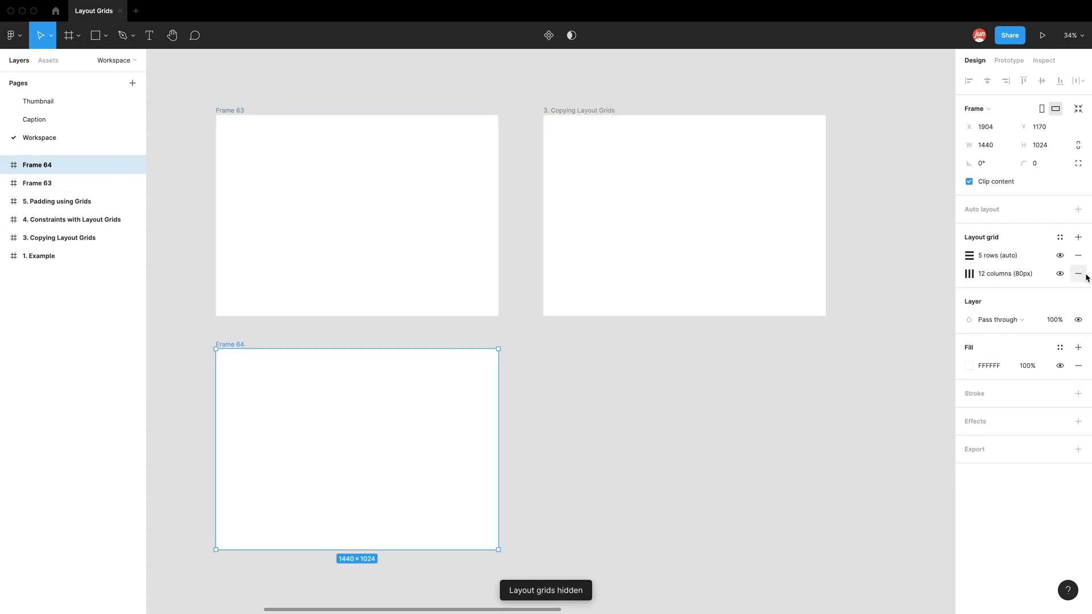
{"action": "left_click", "coordinate": [1059, 257]}
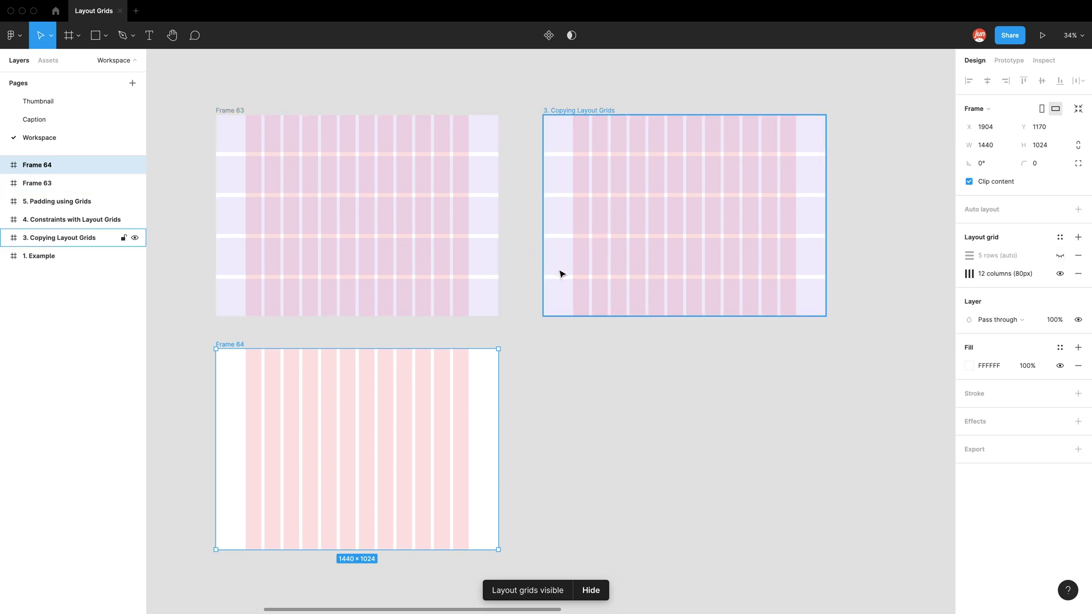
{"action": "left_click", "coordinate": [1062, 259]}
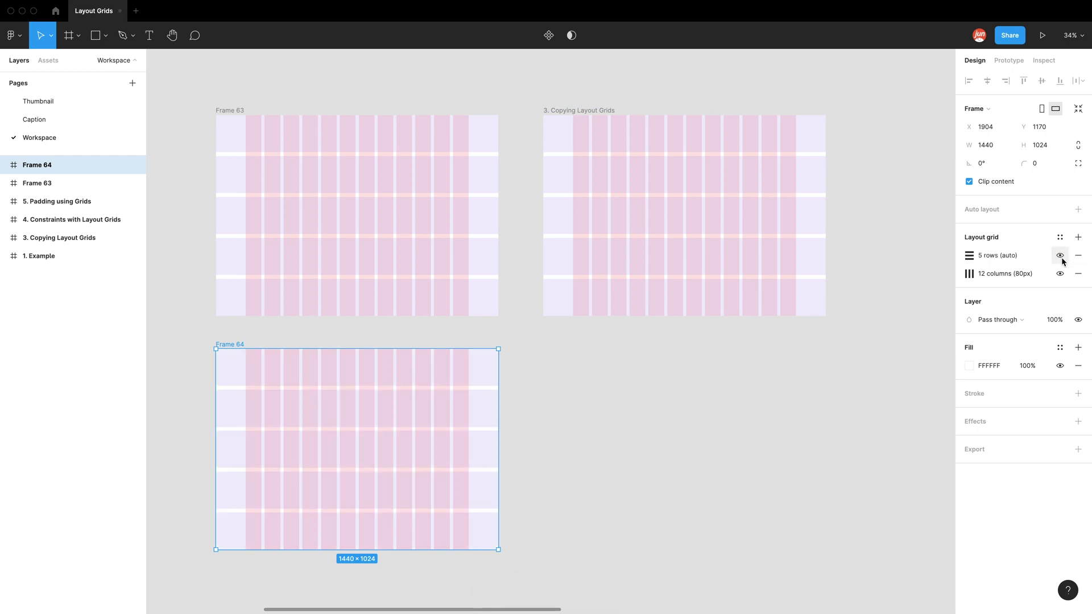
{"action": "left_click", "coordinate": [702, 403]}
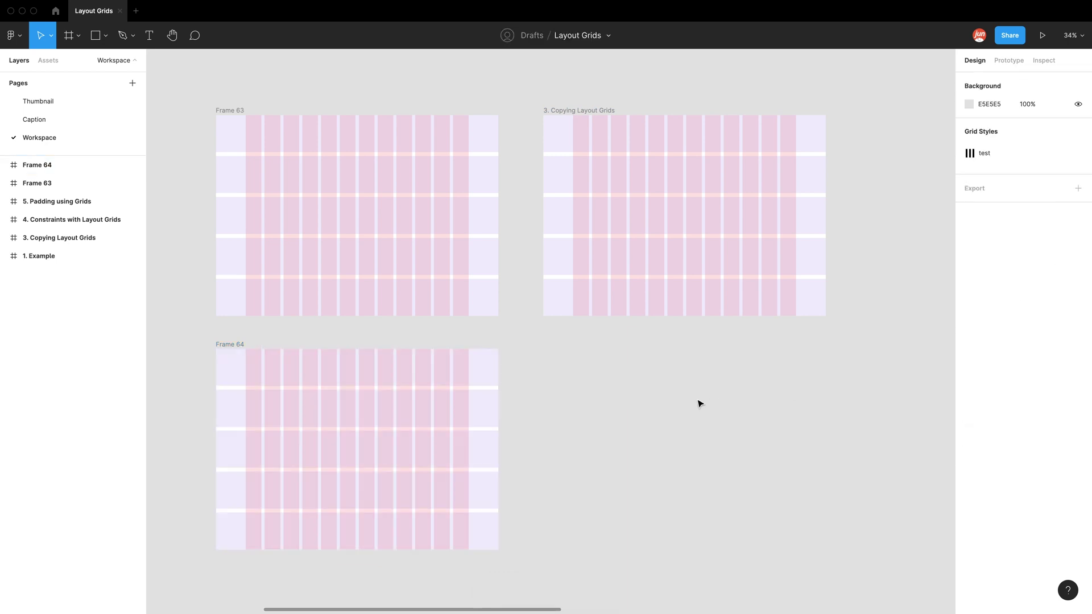
{"action": "key", "text": "ctrl+g"}
{"action": "key", "text": "ctrl+g"}
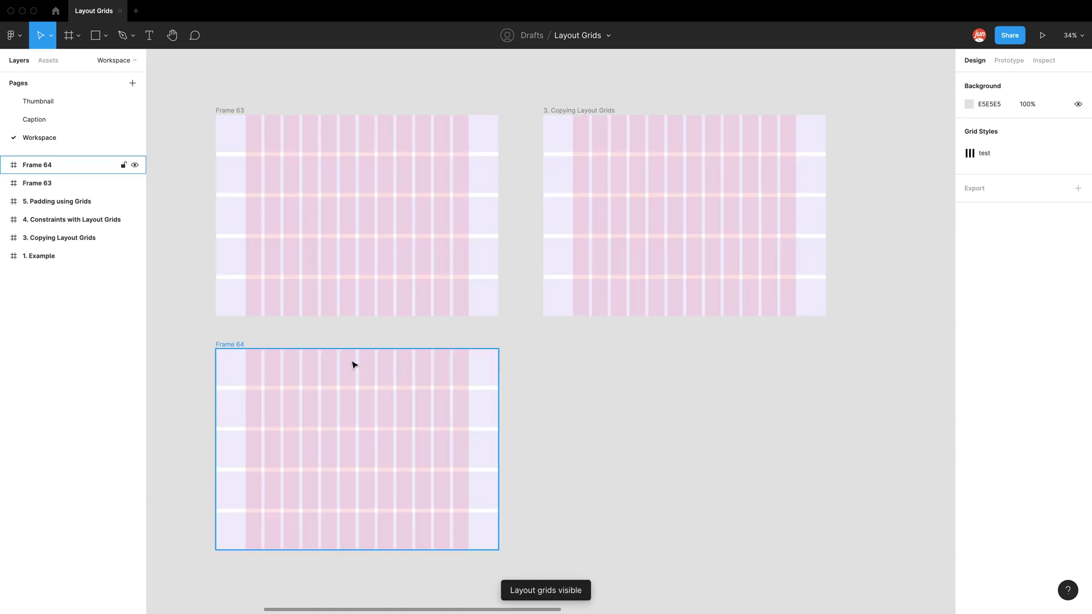
{"action": "left_click", "coordinate": [237, 349]}
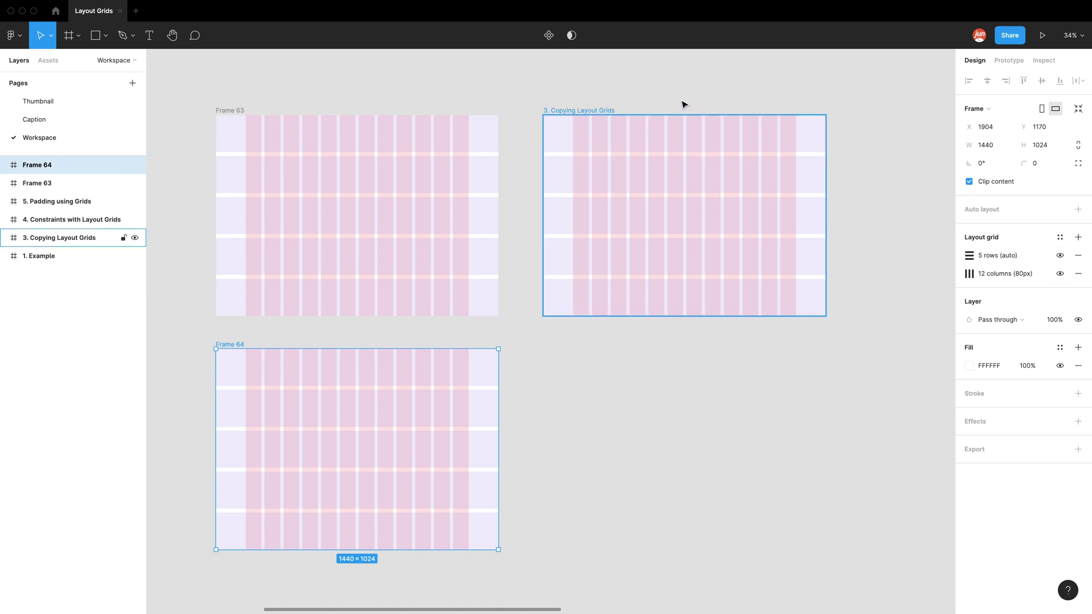
{"action": "left_click", "coordinate": [585, 110]}
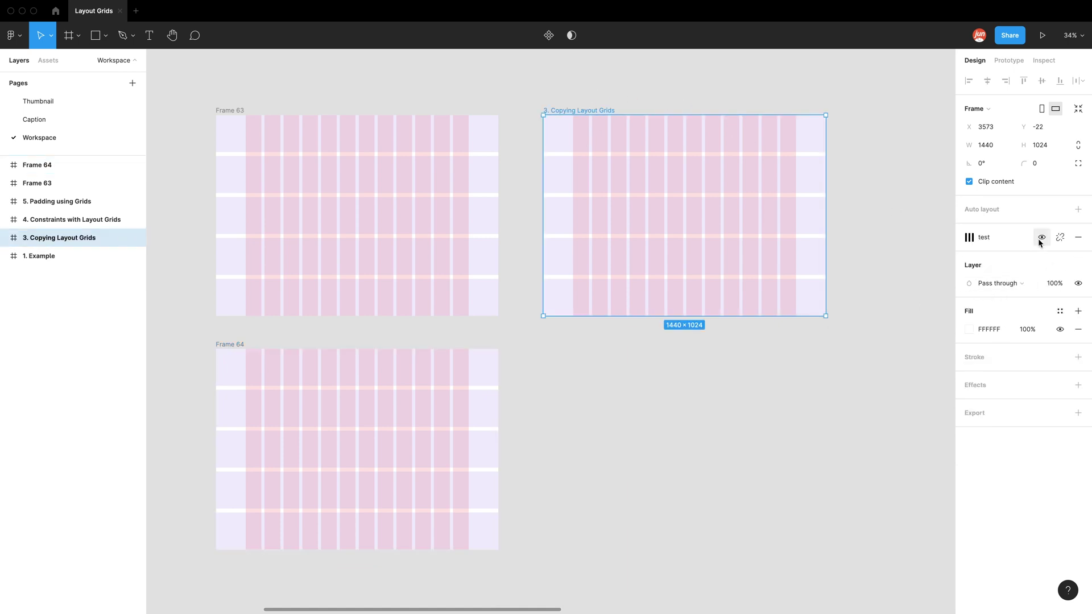
{"action": "left_click", "coordinate": [760, 355]}
{"action": "key", "text": "ctrl+g"}
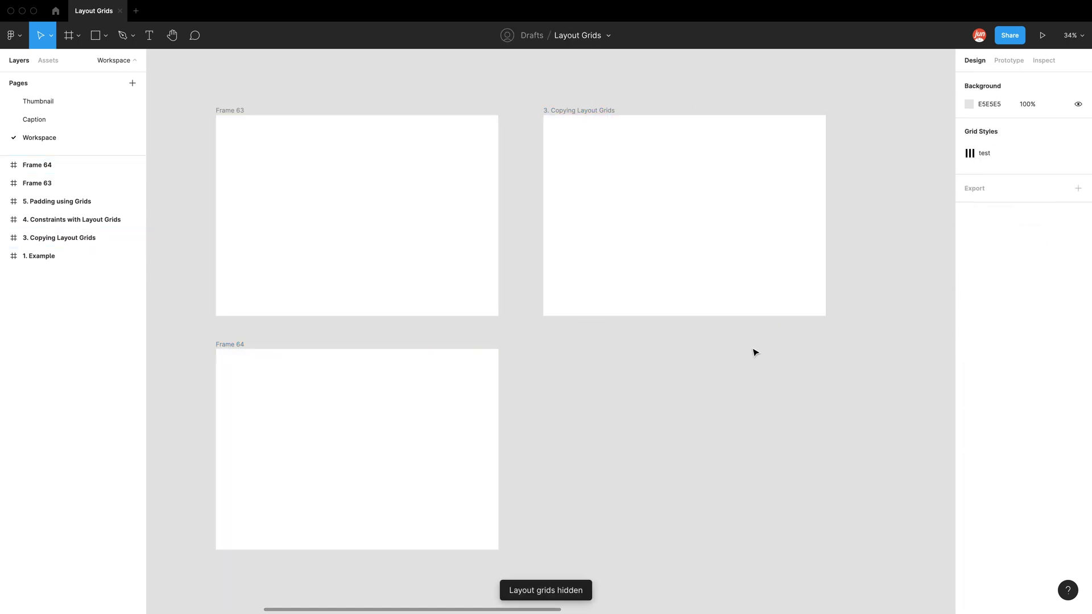
{"action": "key", "text": "ctrl+g"}
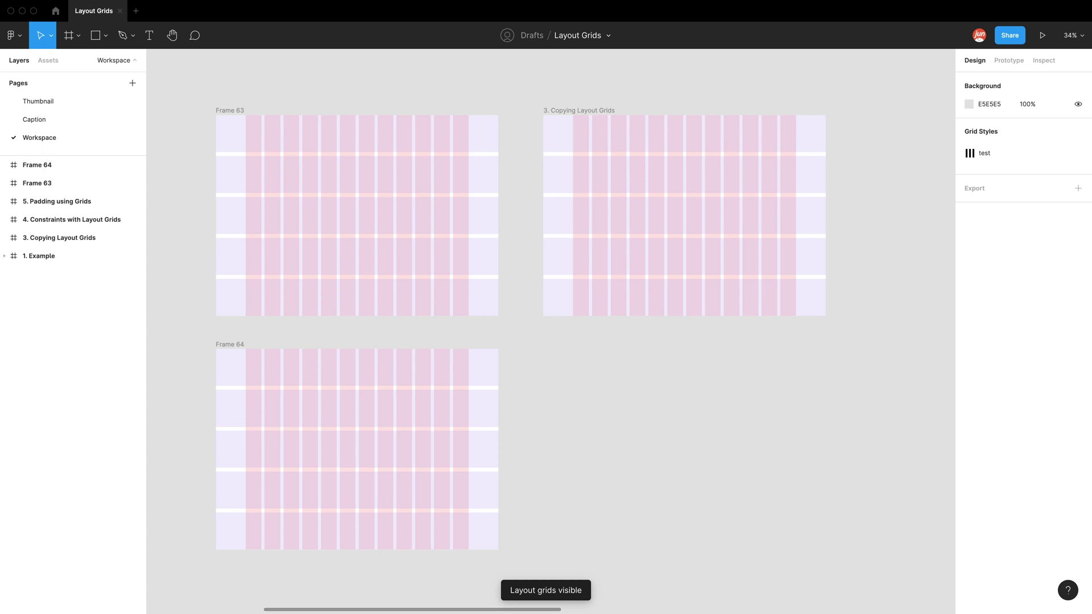